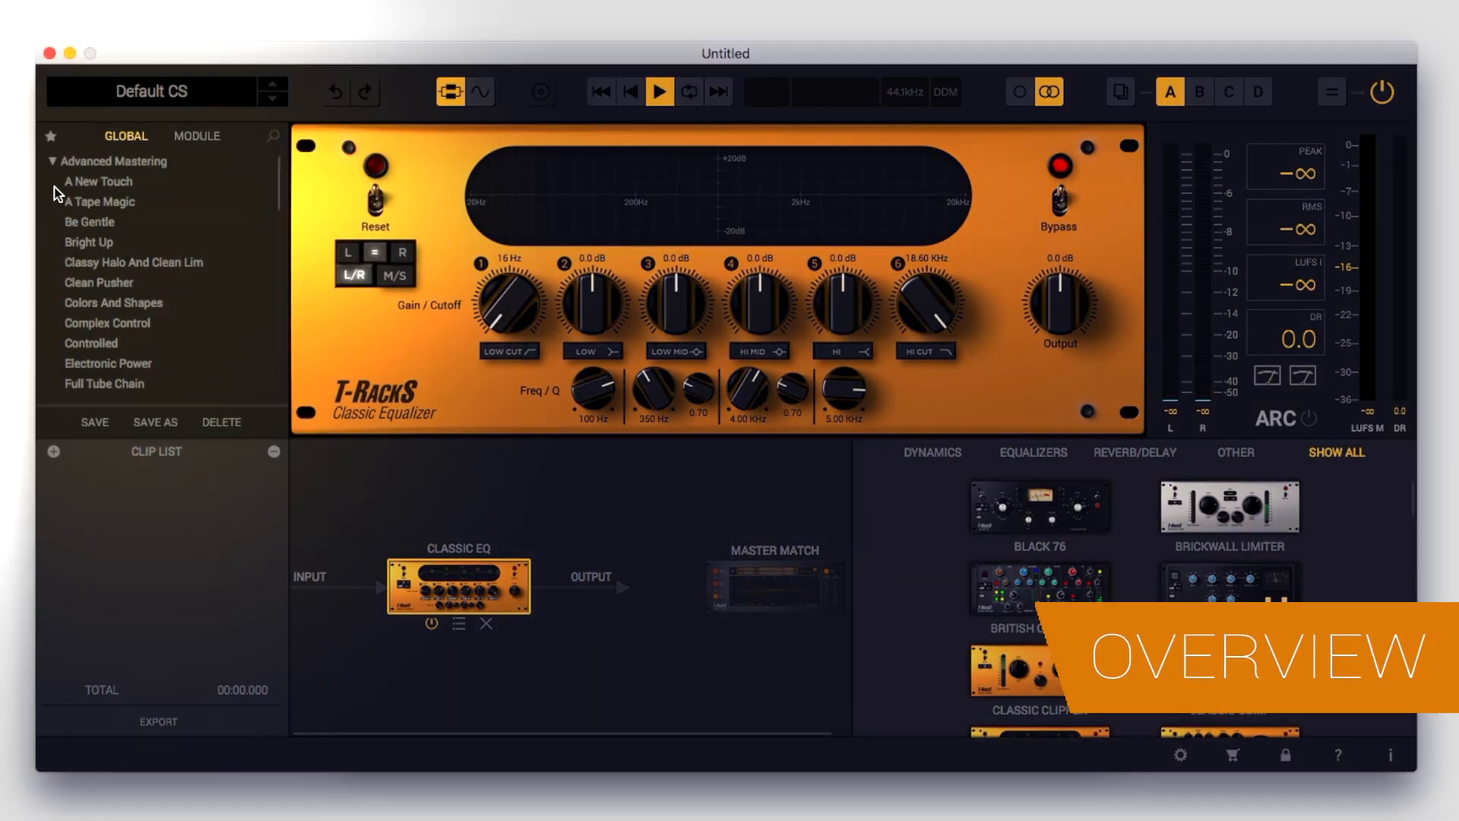
# Look through the global presets and bring up the presets grouped by module
pyautogui.scroll(-4, 86, 187)
pyautogui.scroll(-20, 86, 190)
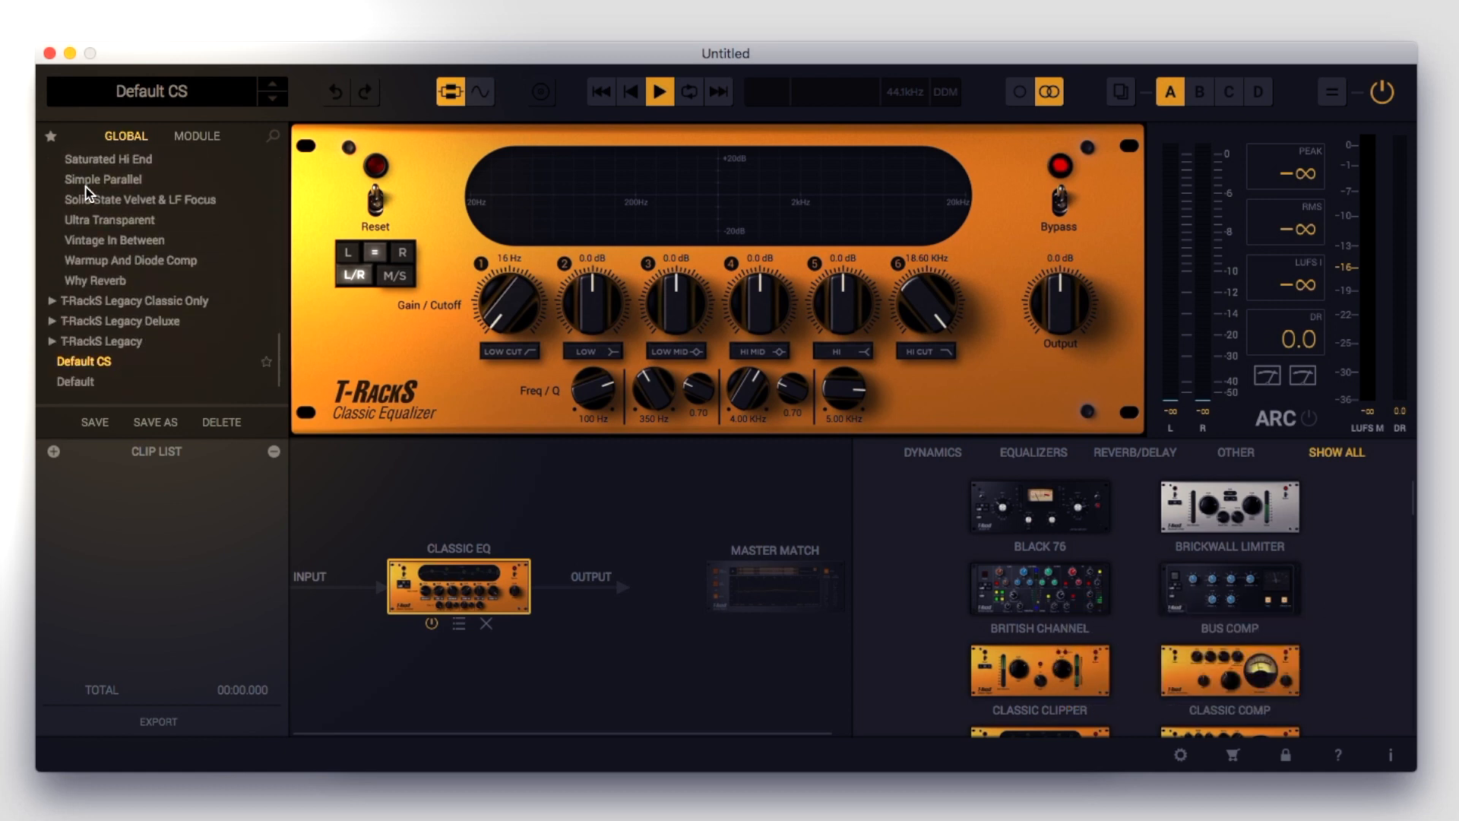
pyautogui.click(192, 137)
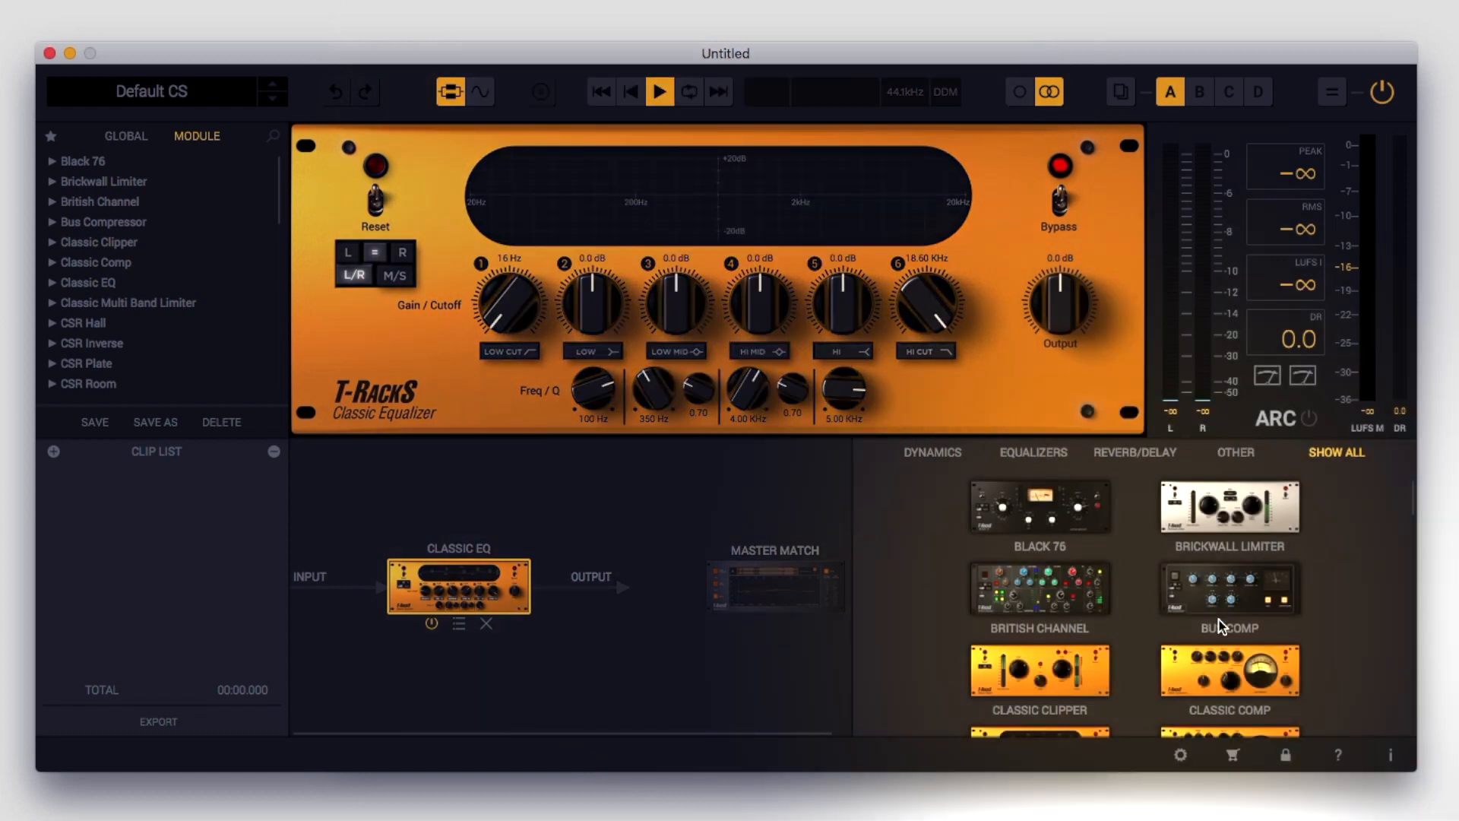
# Browse the processor library by dynamics, equalizers, reverb/delay and other categories, ending on the complete set of modules
pyautogui.click(953, 454)
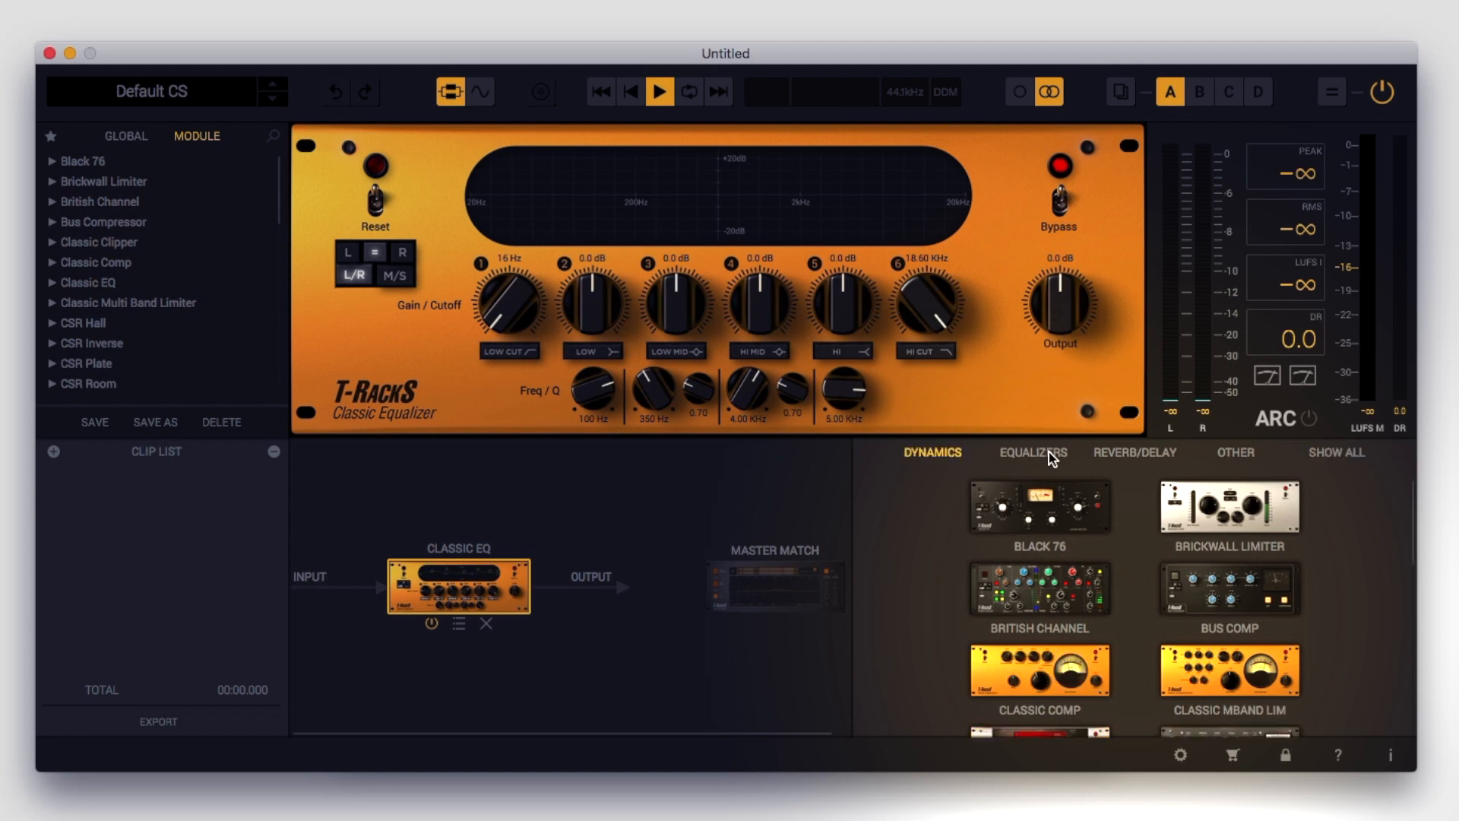
pyautogui.click(1050, 455)
pyautogui.click(1135, 453)
pyautogui.click(1238, 454)
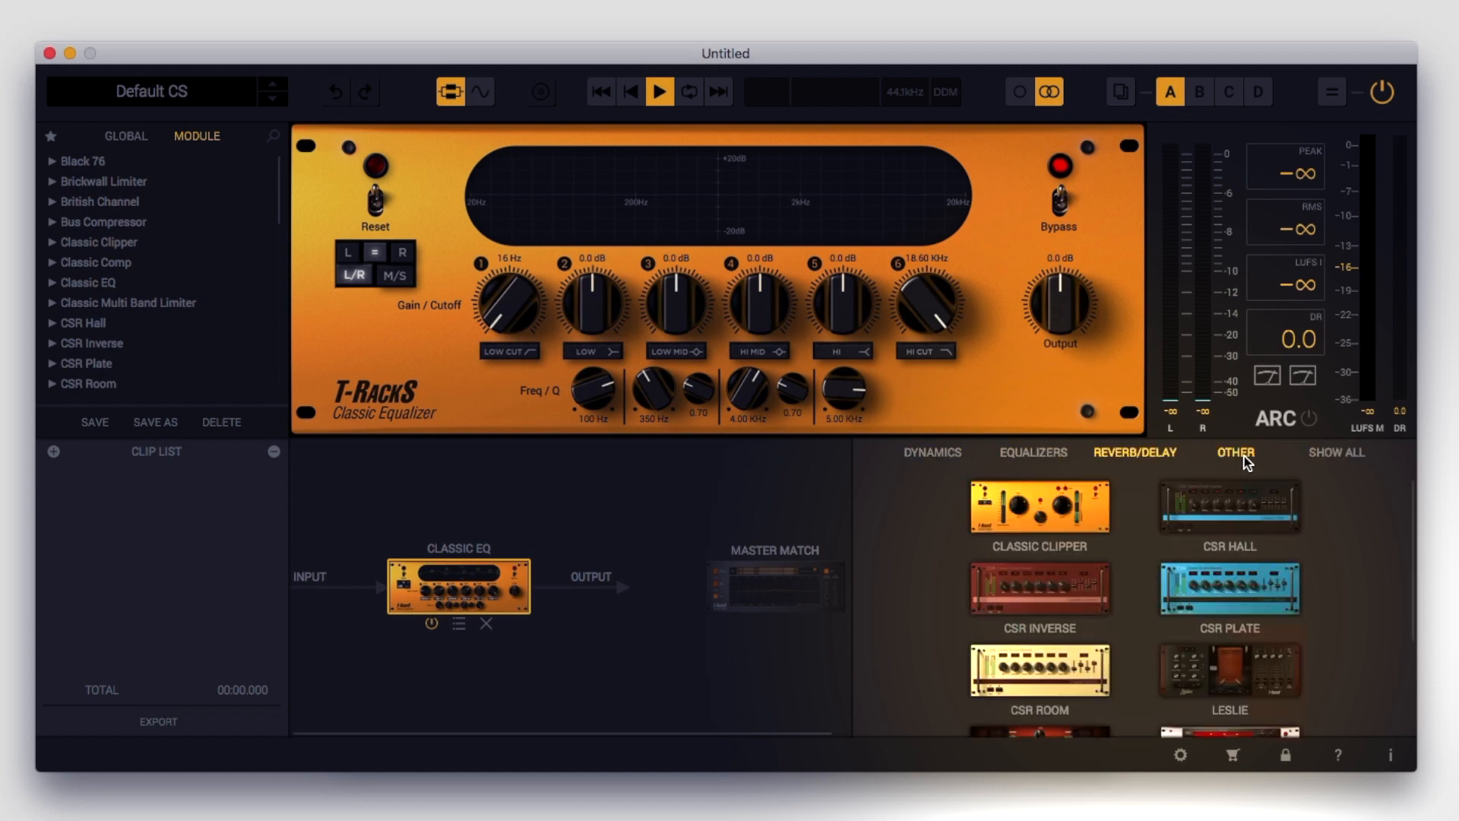
pyautogui.click(1132, 454)
pyautogui.click(1336, 453)
pyautogui.scroll(-10, 1225, 511)
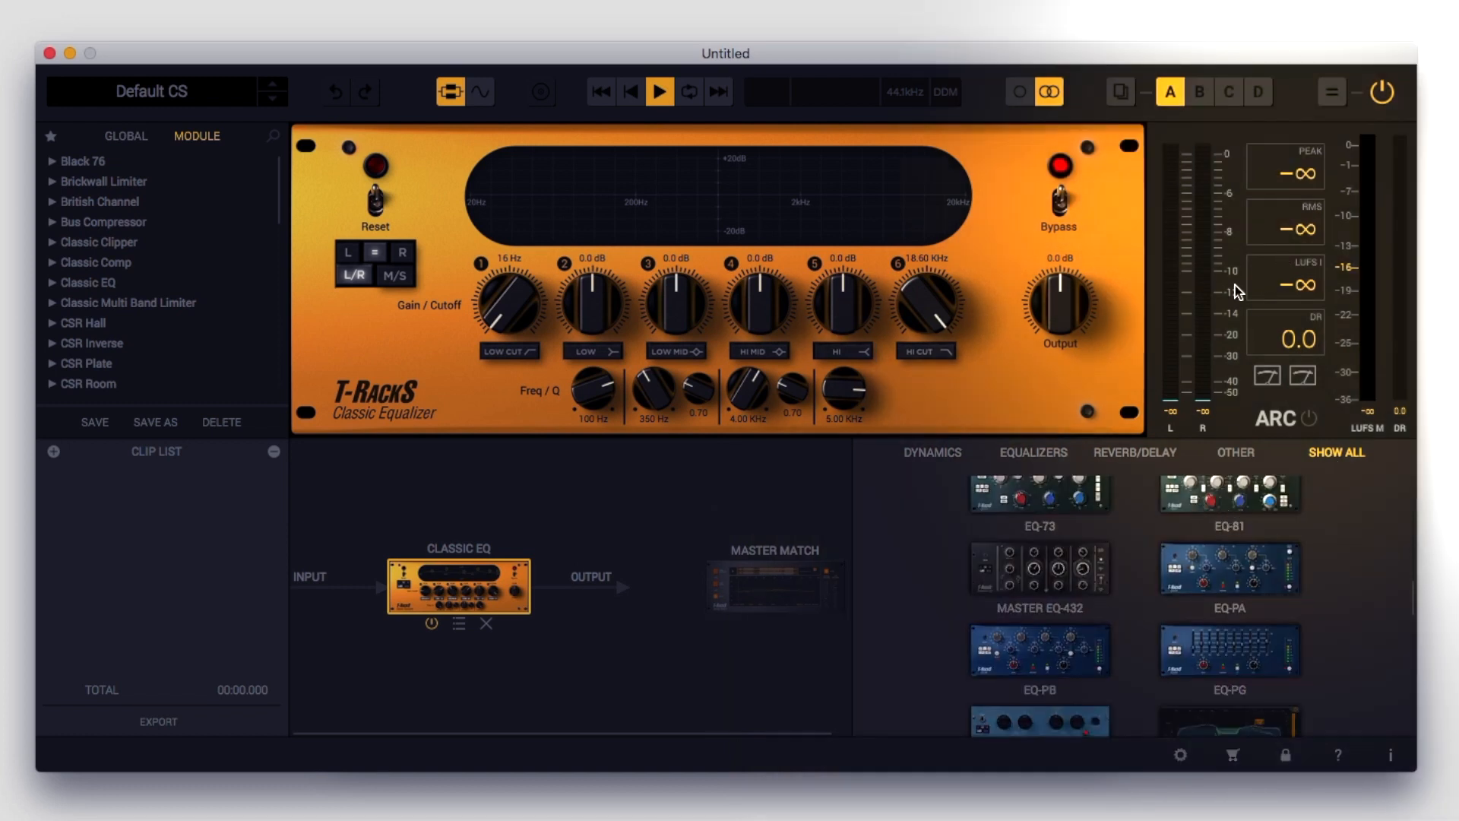
# Choose Apple Music as the music streaming reference for the meters
pyautogui.rightClick(1244, 255)
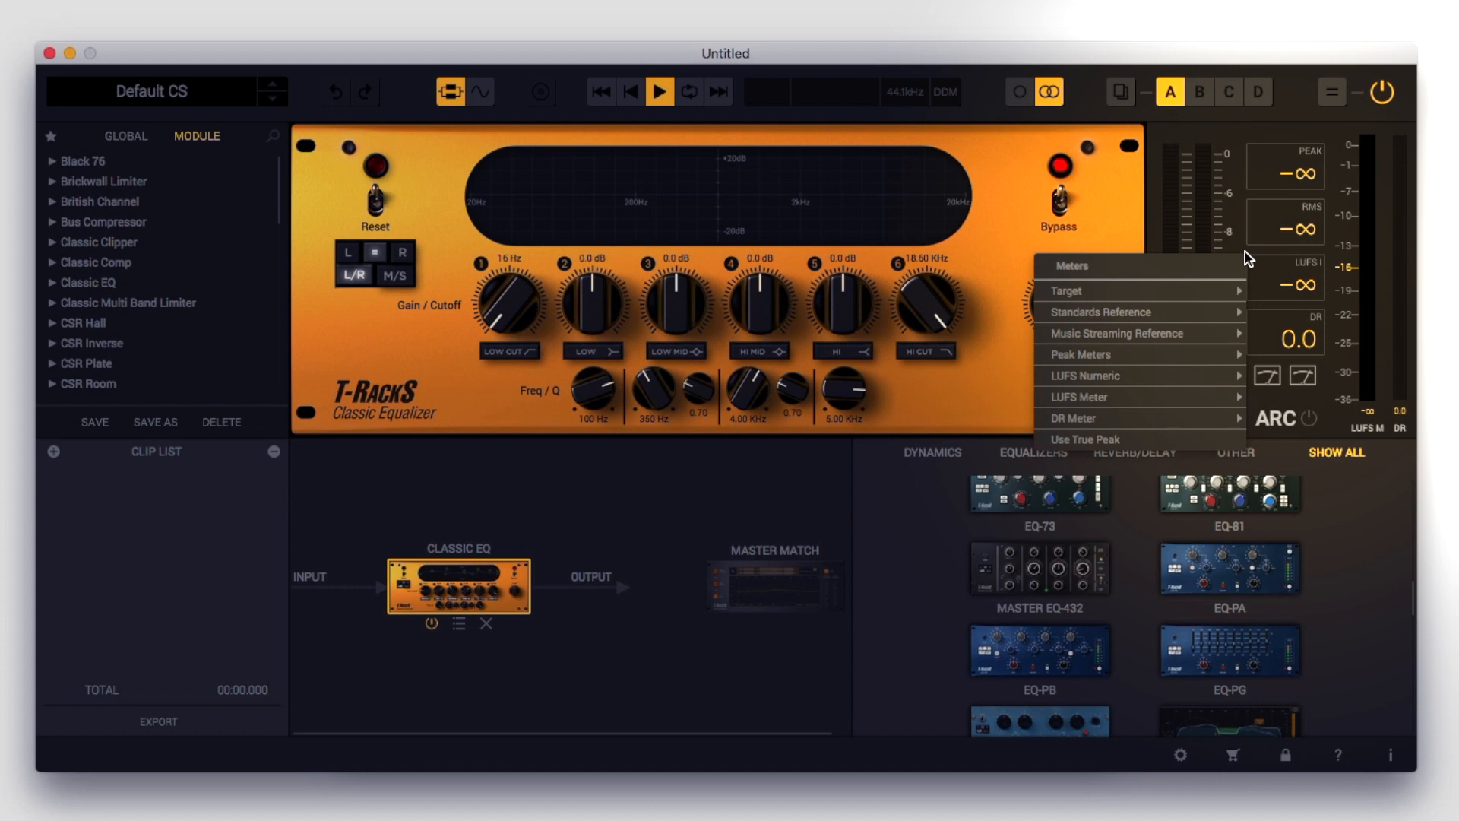
pyautogui.moveTo(1176, 350)
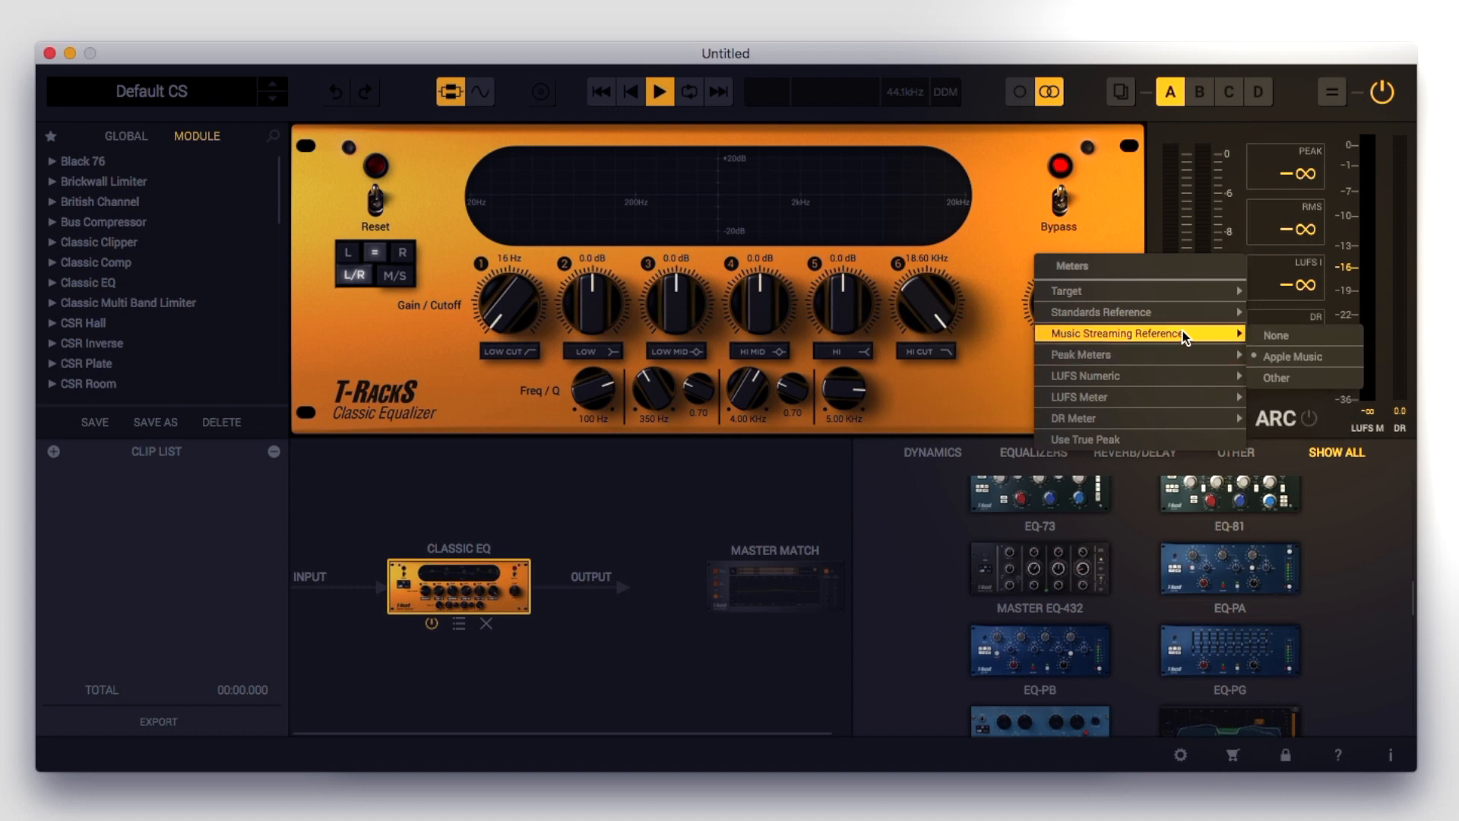
pyautogui.click(1281, 354)
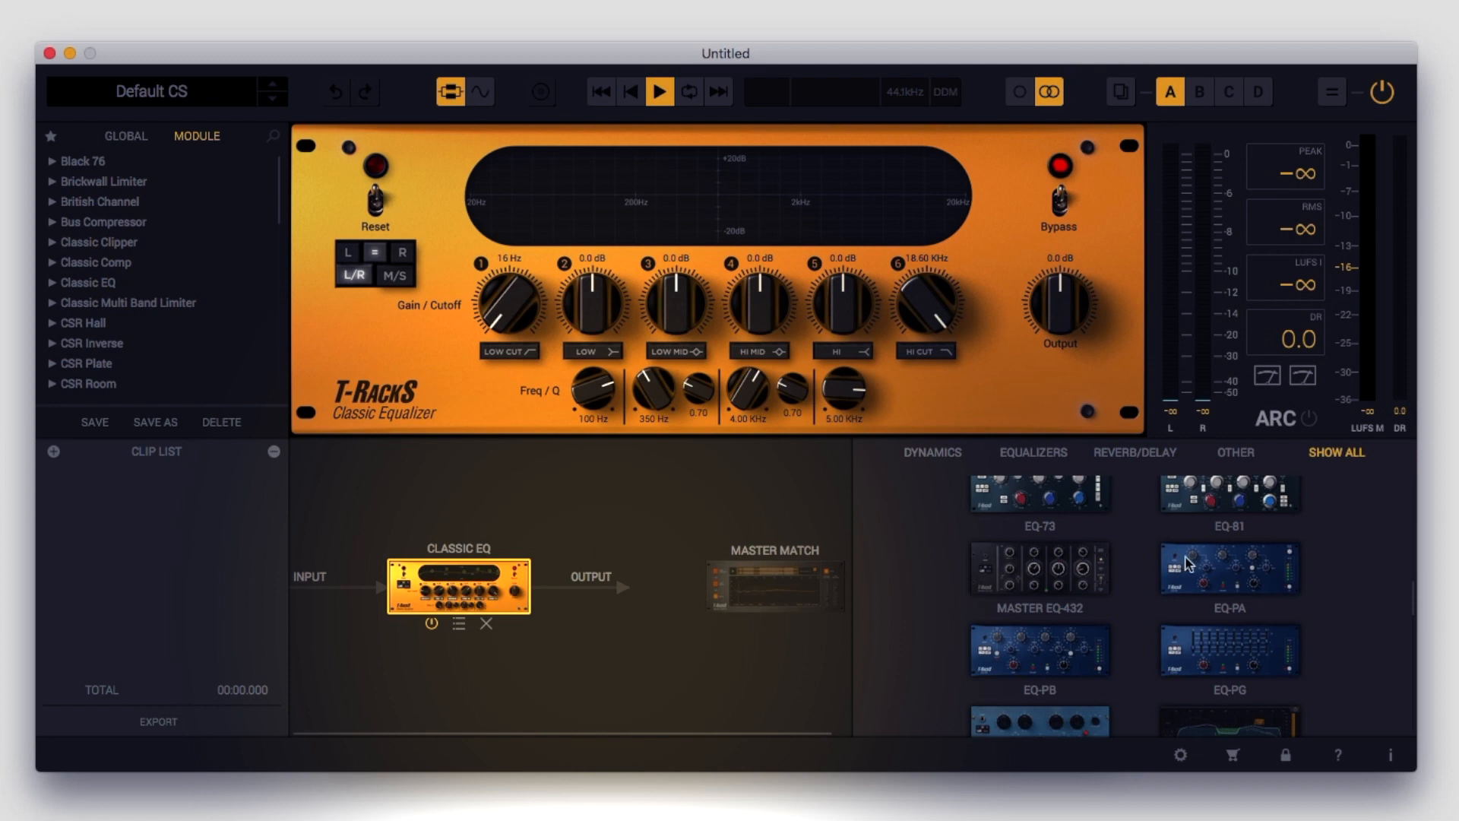
# Add EQ-PA to the signal chain with Master EQ-432 ahead of it, and remove Classic EQ
pyautogui.moveTo(1208, 574); pyautogui.dragTo(605, 592)
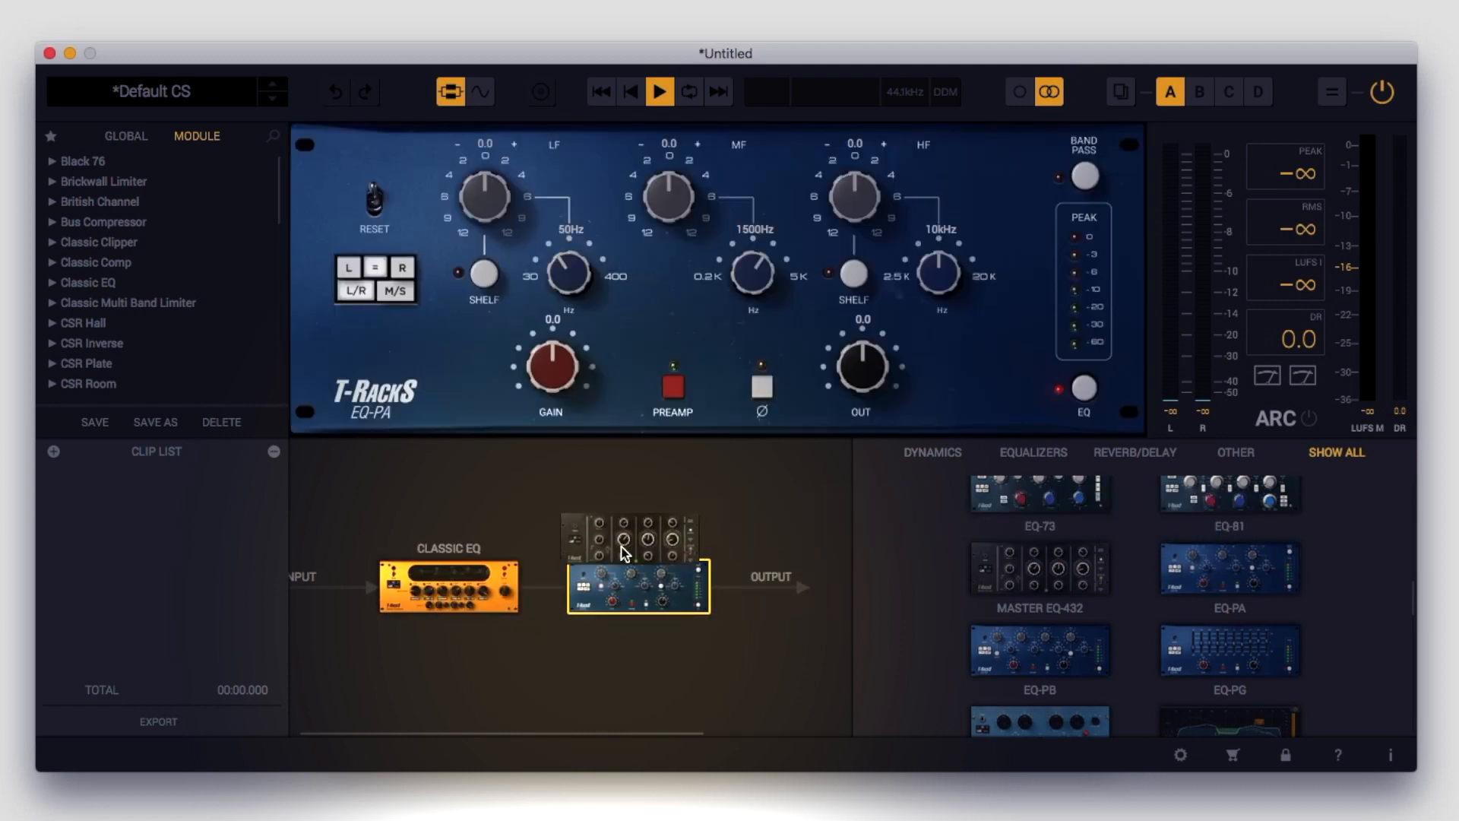
pyautogui.moveTo(620, 549); pyautogui.dragTo(618, 590)
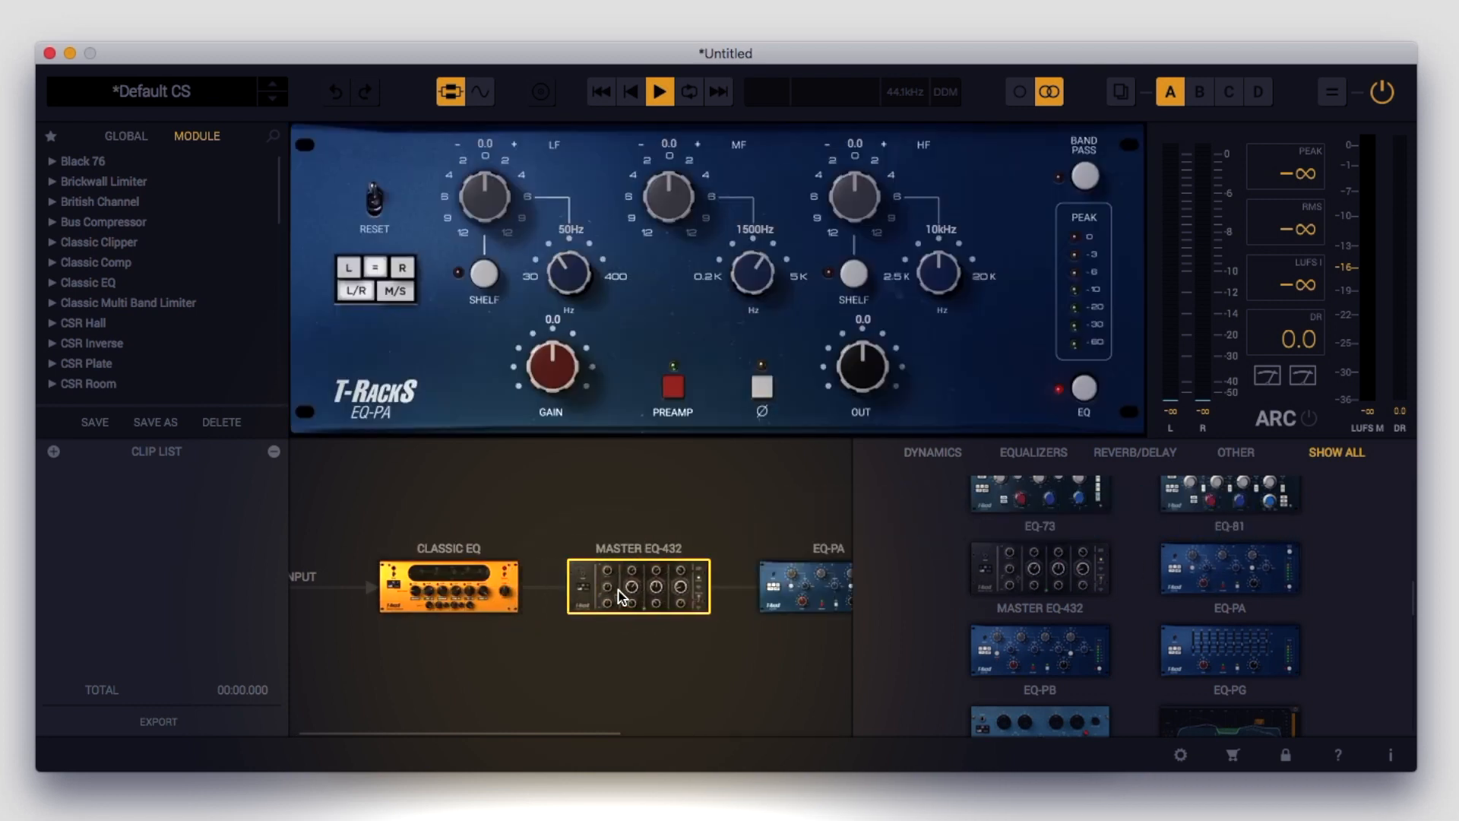
pyautogui.click(451, 578)
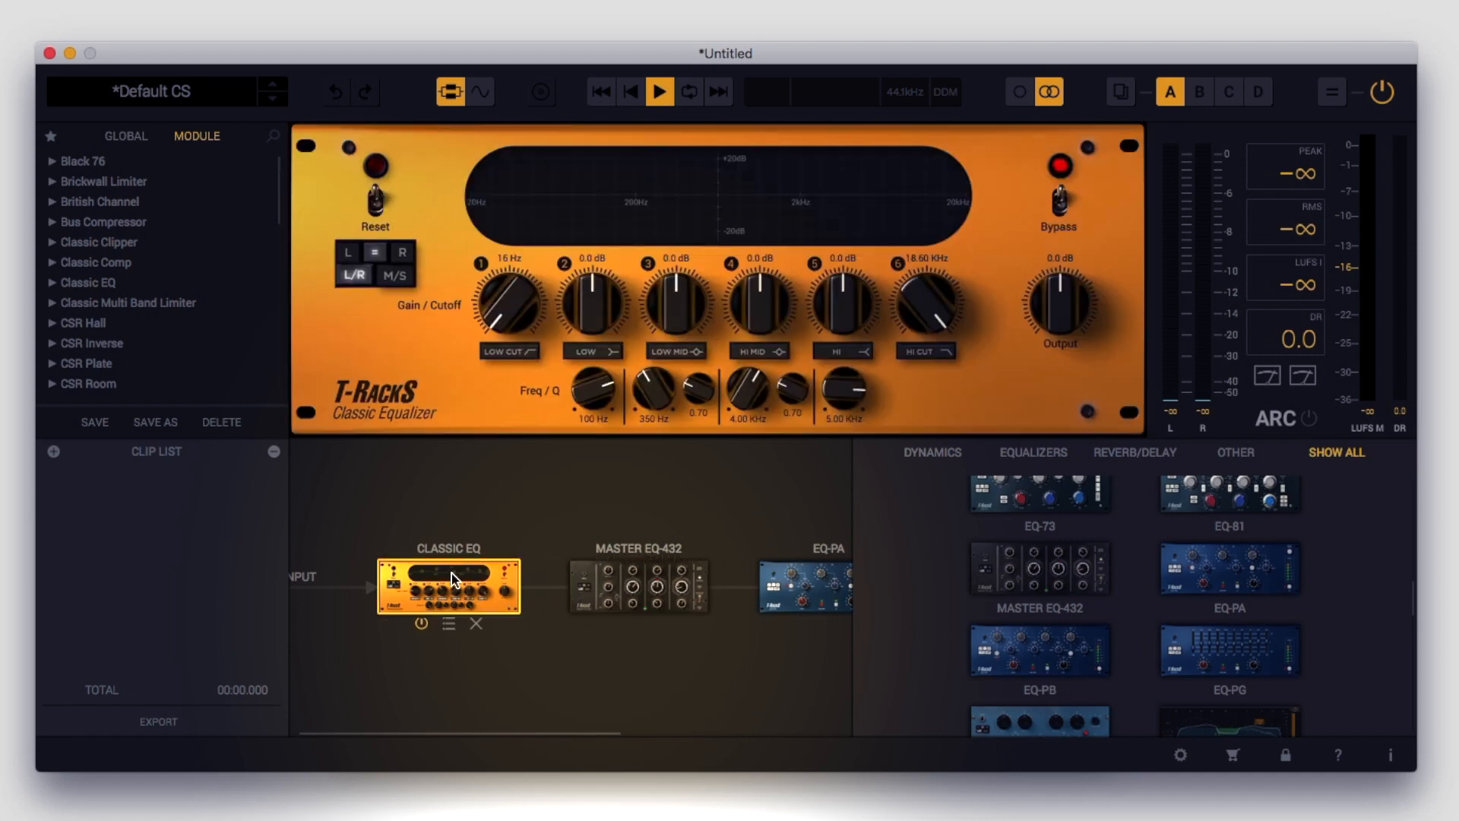
pyautogui.click(476, 624)
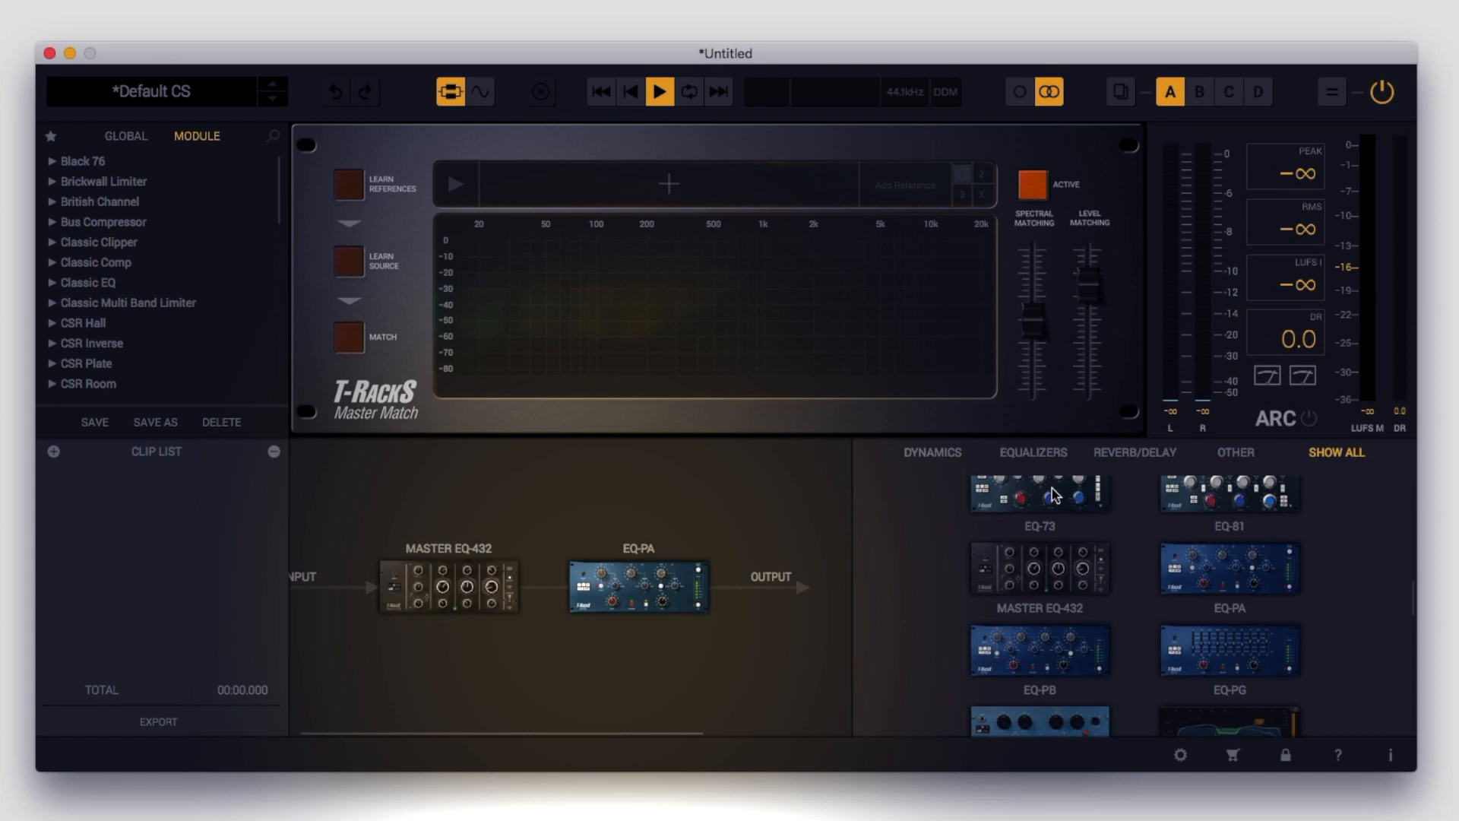
# Try EQ-73 in parallel with Master EQ-432 in the signal chain, and take it out again
pyautogui.moveTo(1052, 496); pyautogui.dragTo(486, 646)
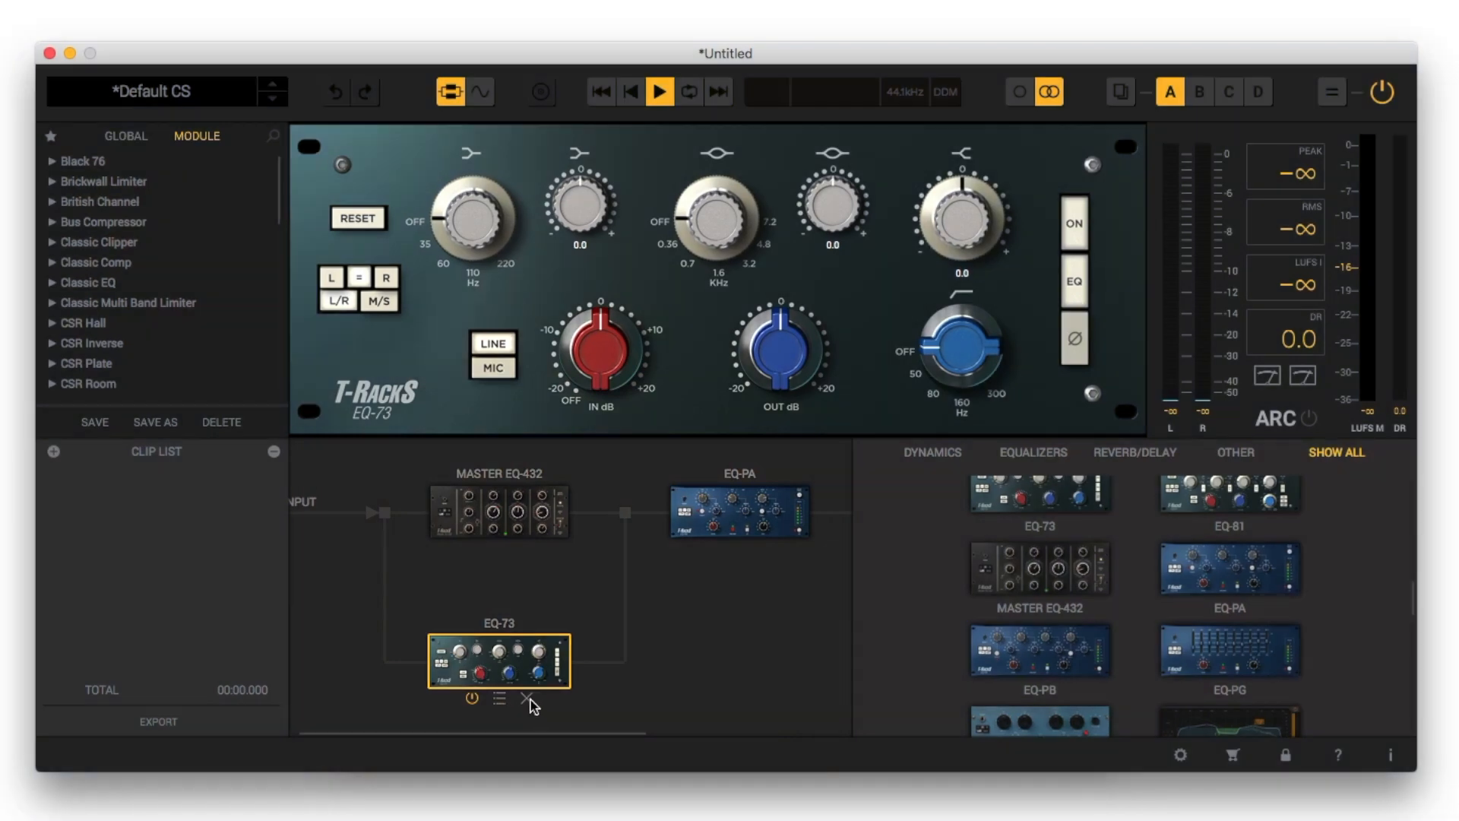
pyautogui.click(528, 698)
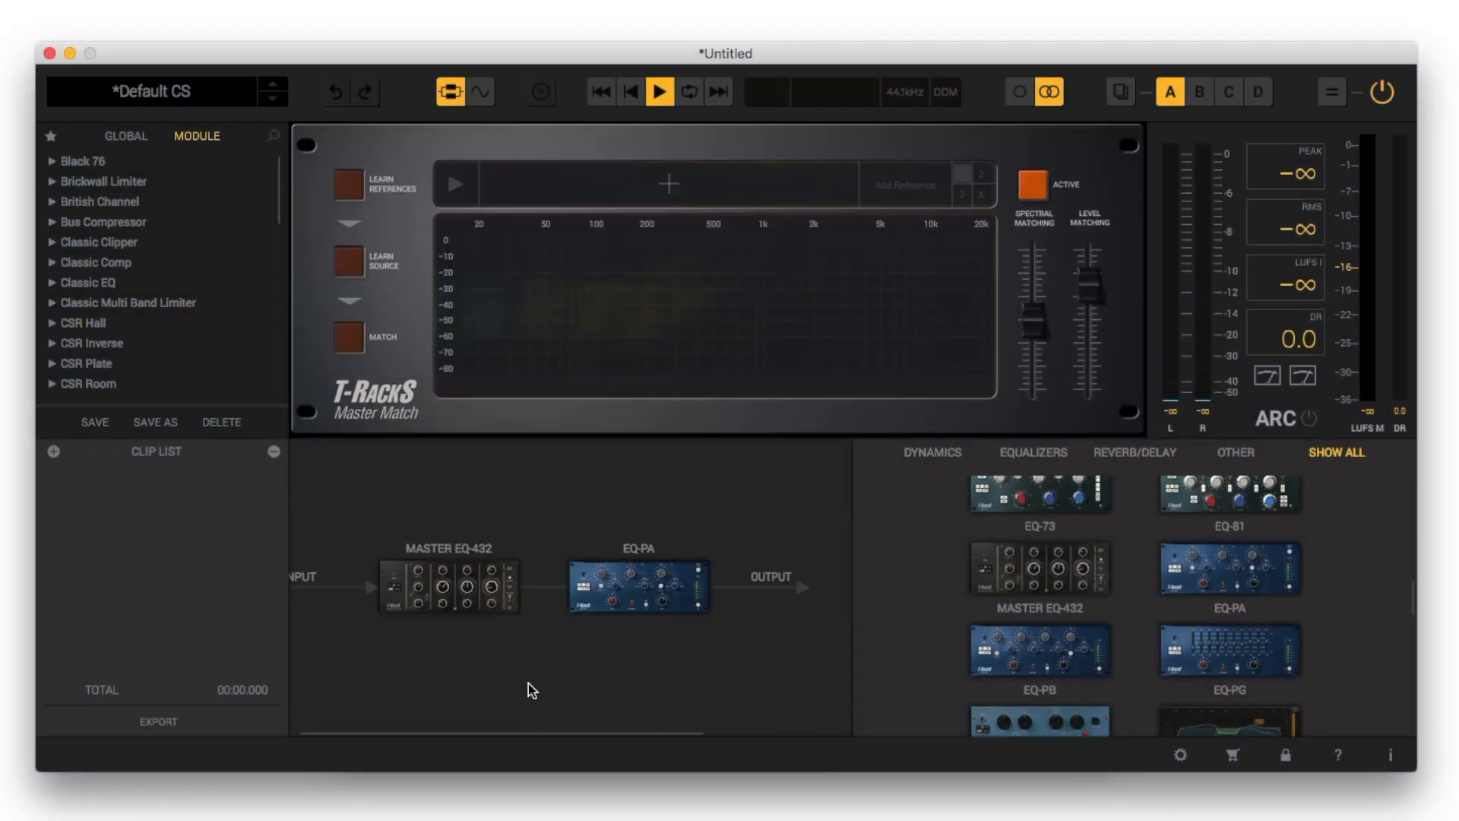
# Remove Master EQ-432 and EQ-PA from the signal chain
pyautogui.moveTo(507, 617)
pyautogui.click(476, 624)
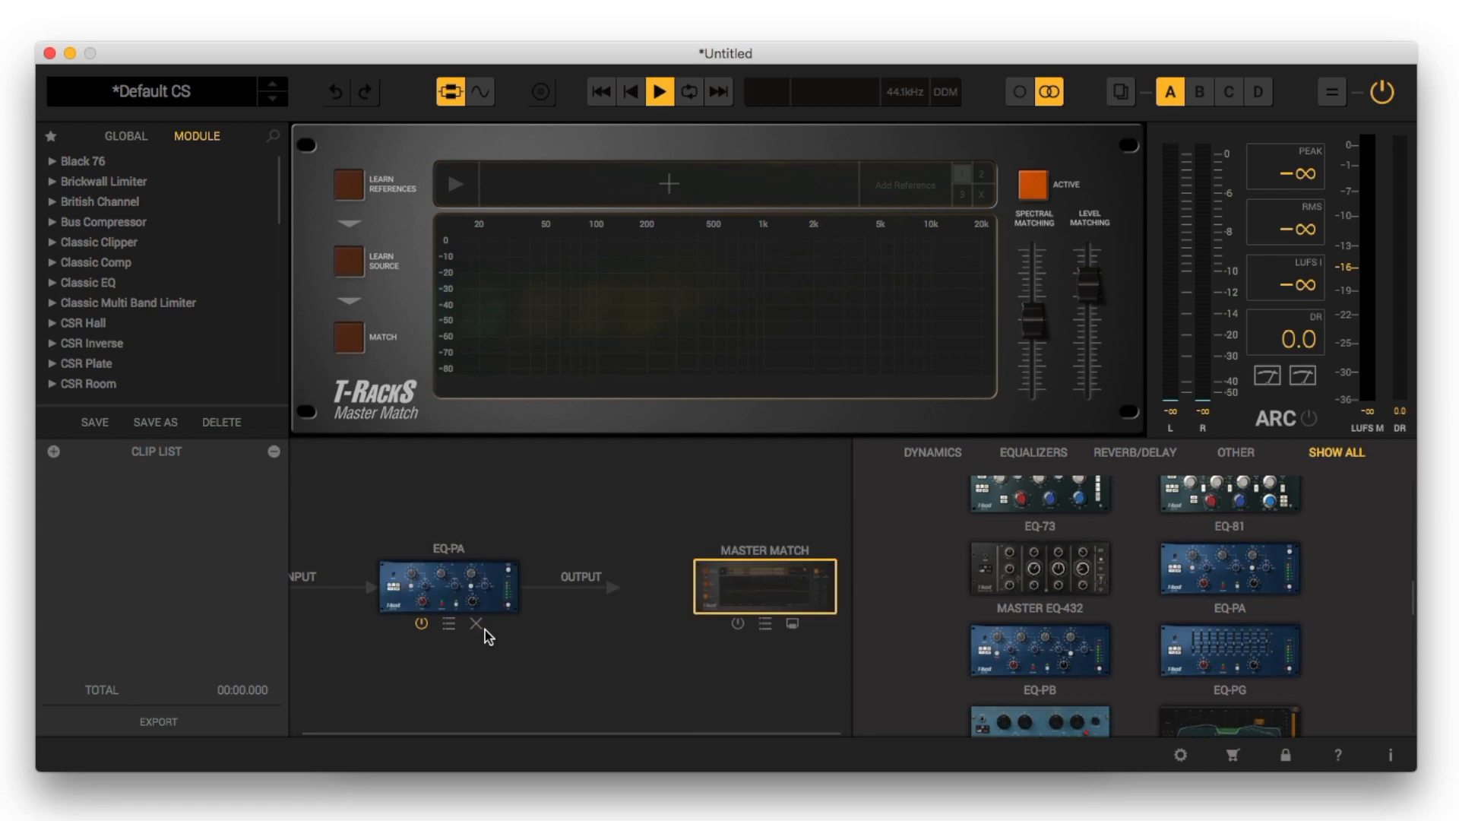
pyautogui.click(477, 623)
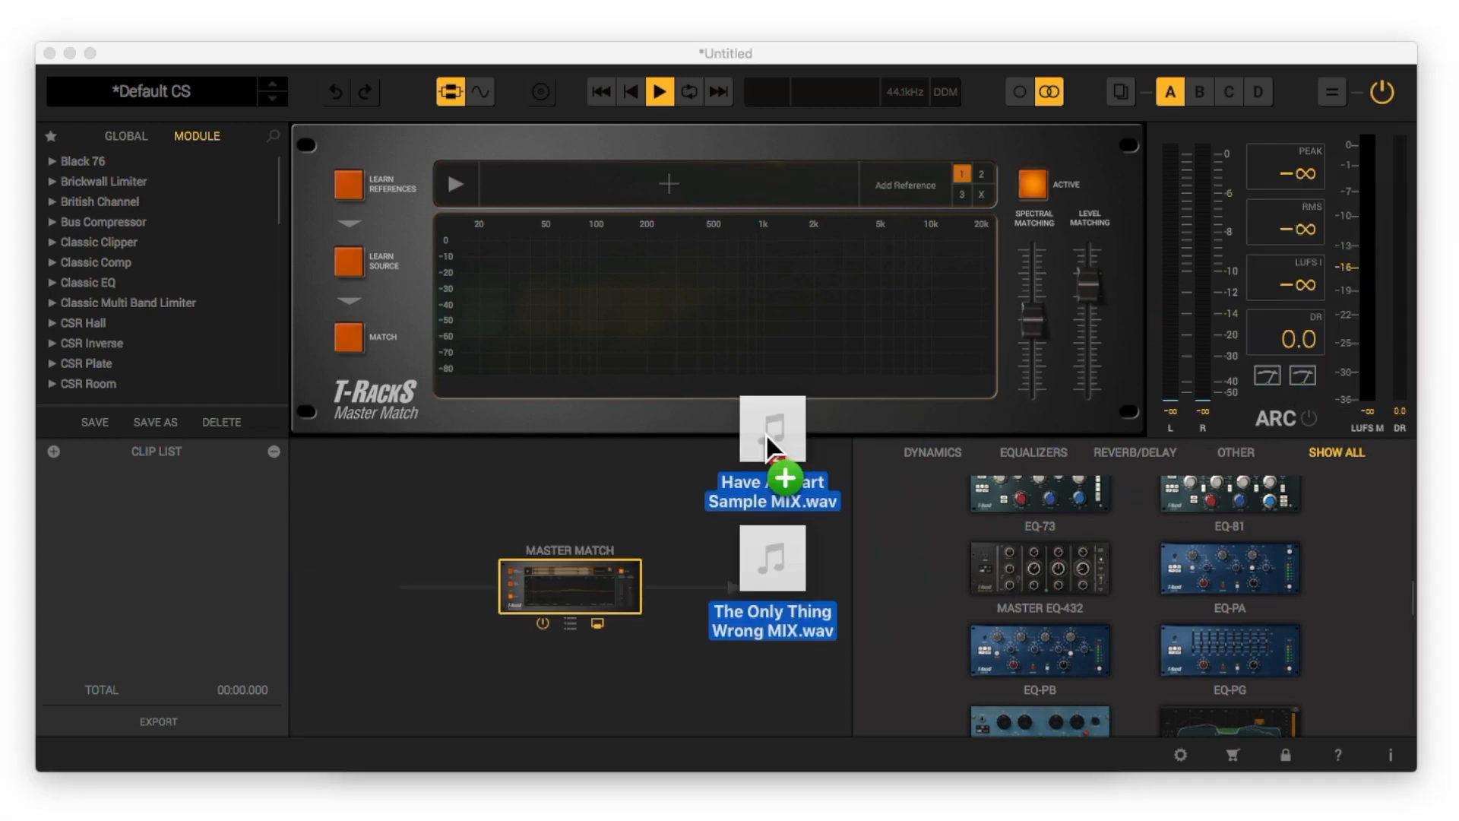
# Import Have A Heart Sample MIX.wav and The Only Thing Wrong MIX.wav as clips, and switch to the waveform view
pyautogui.moveTo(775, 433); pyautogui.dragTo(586, 466)
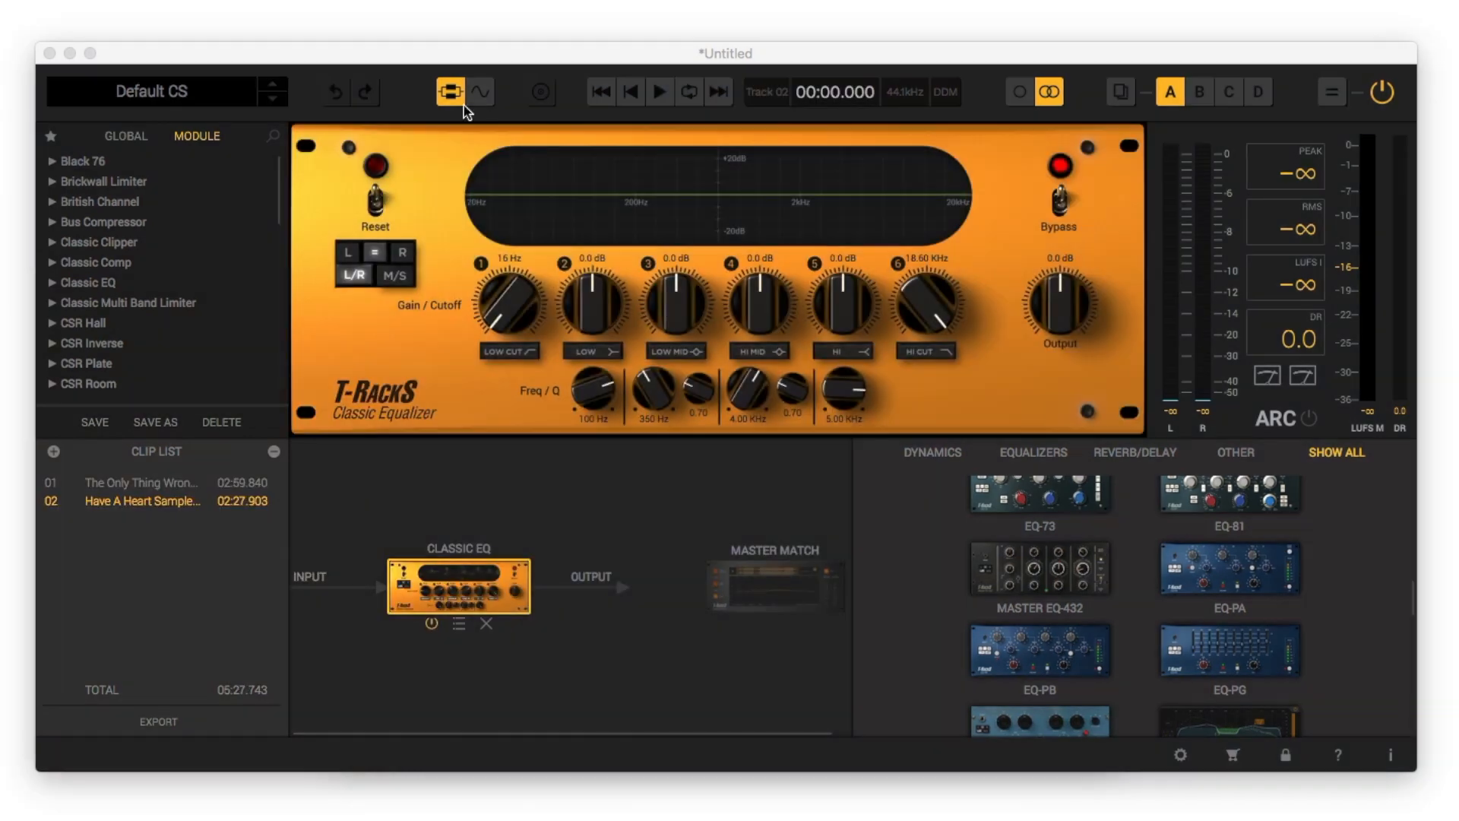
pyautogui.click(479, 93)
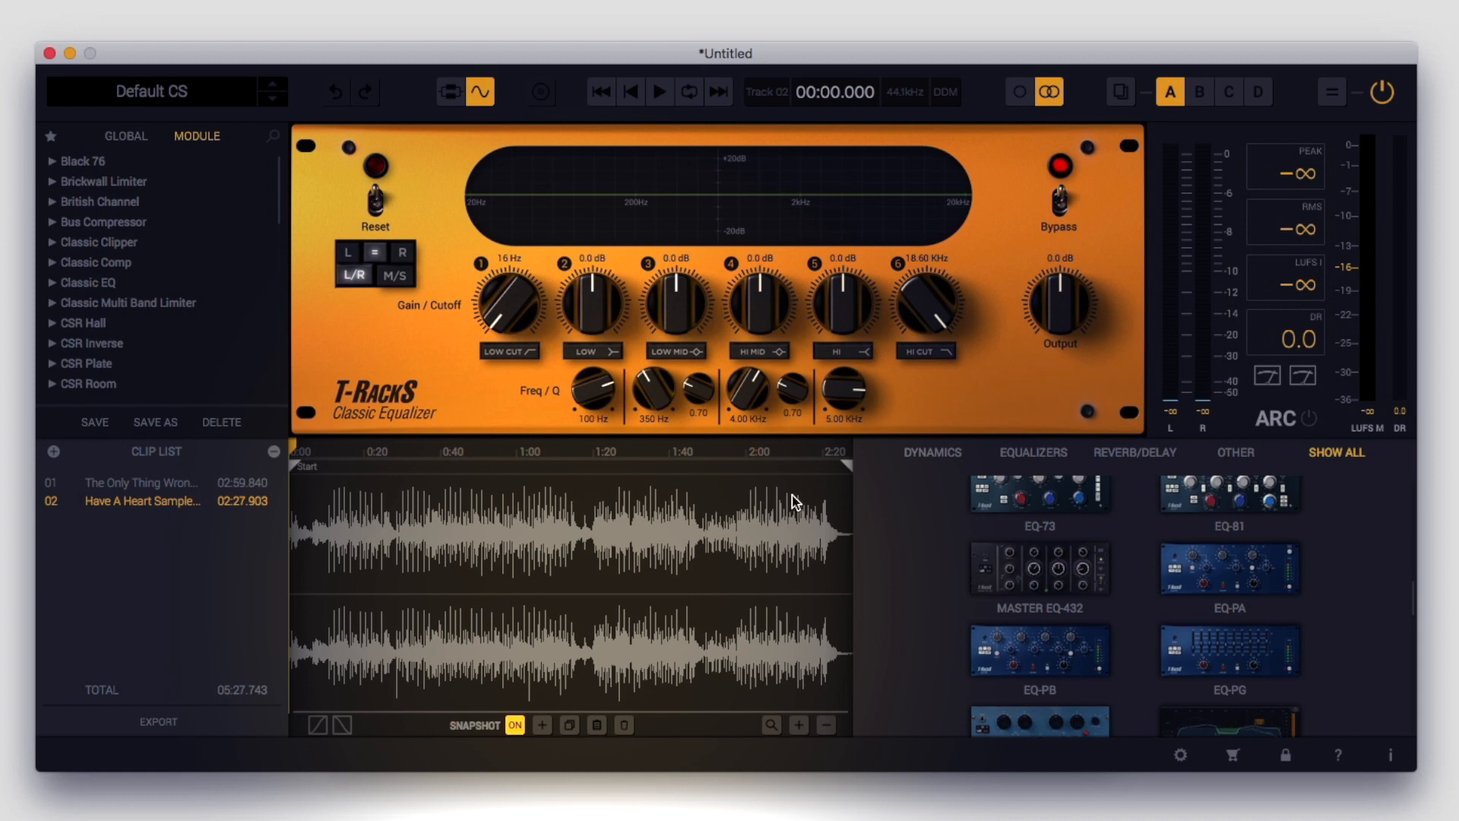
# Give the Have A Heart clip a fade-in of about 40 s and a reshaped fade-out of about 20 s, and trim about 17 s off its start
pyautogui.moveTo(842, 470); pyautogui.dragTo(806, 475)
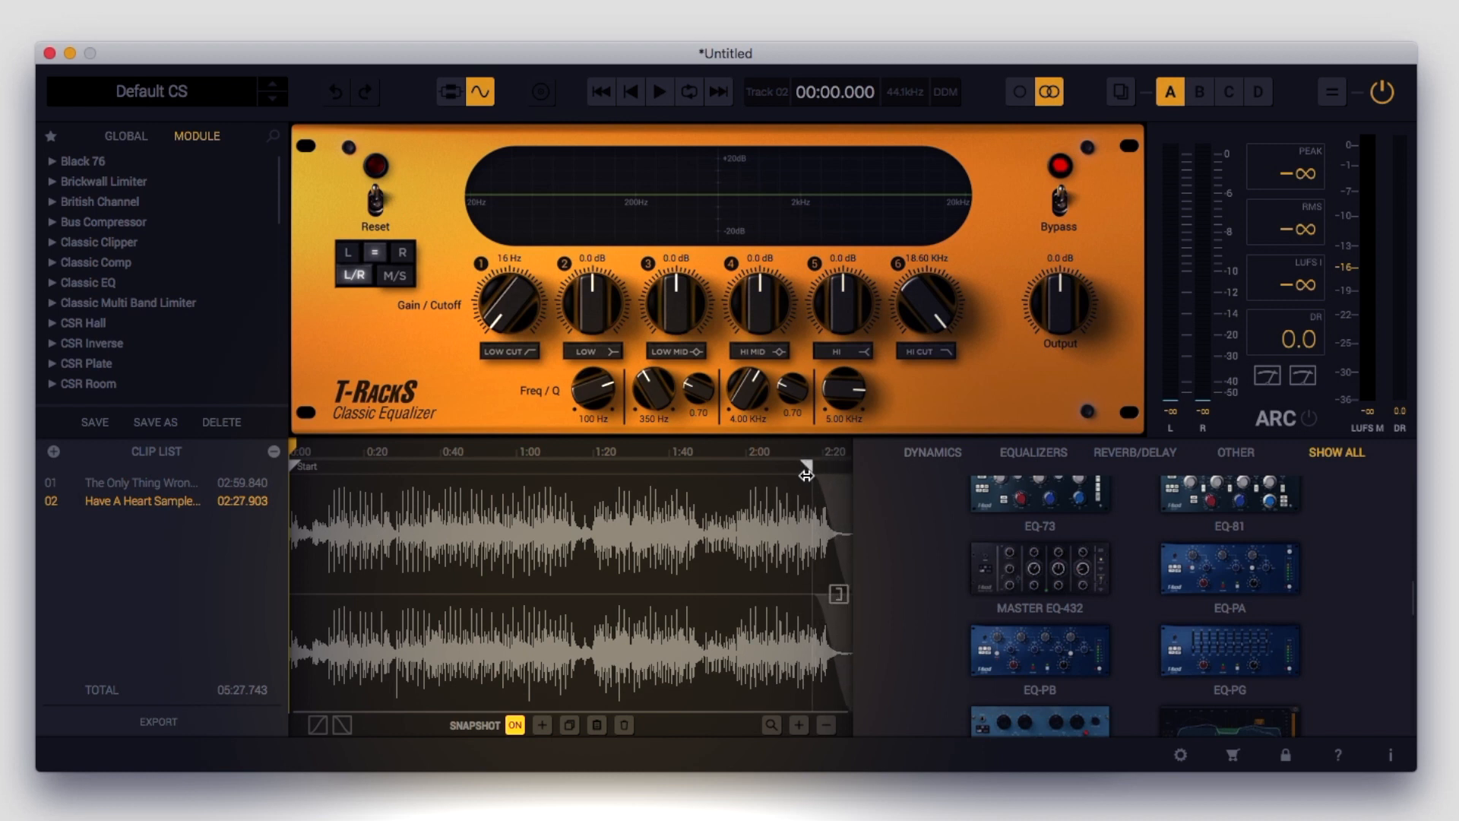
pyautogui.moveTo(293, 465); pyautogui.dragTo(439, 471)
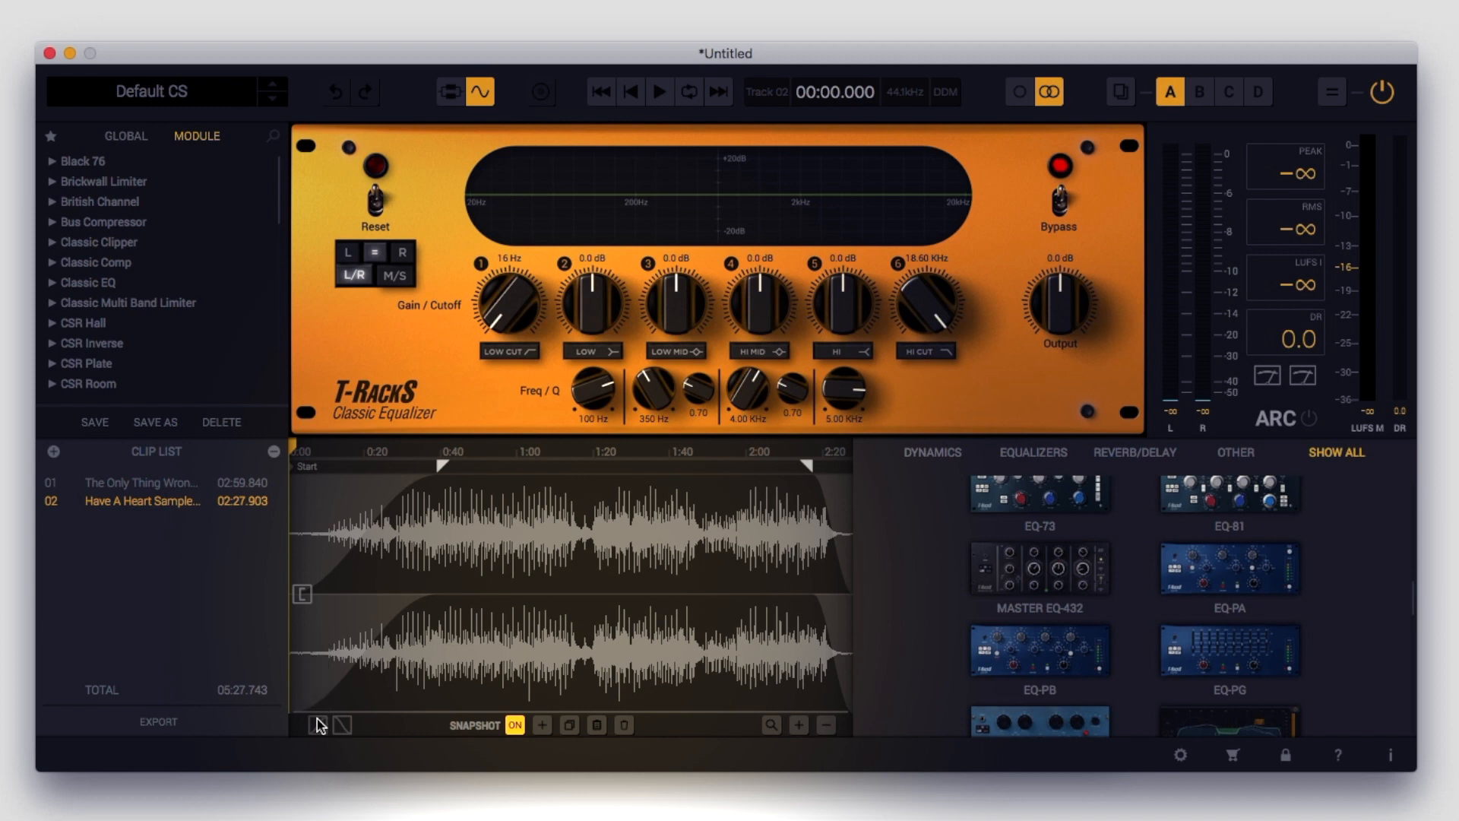
pyautogui.click(341, 722)
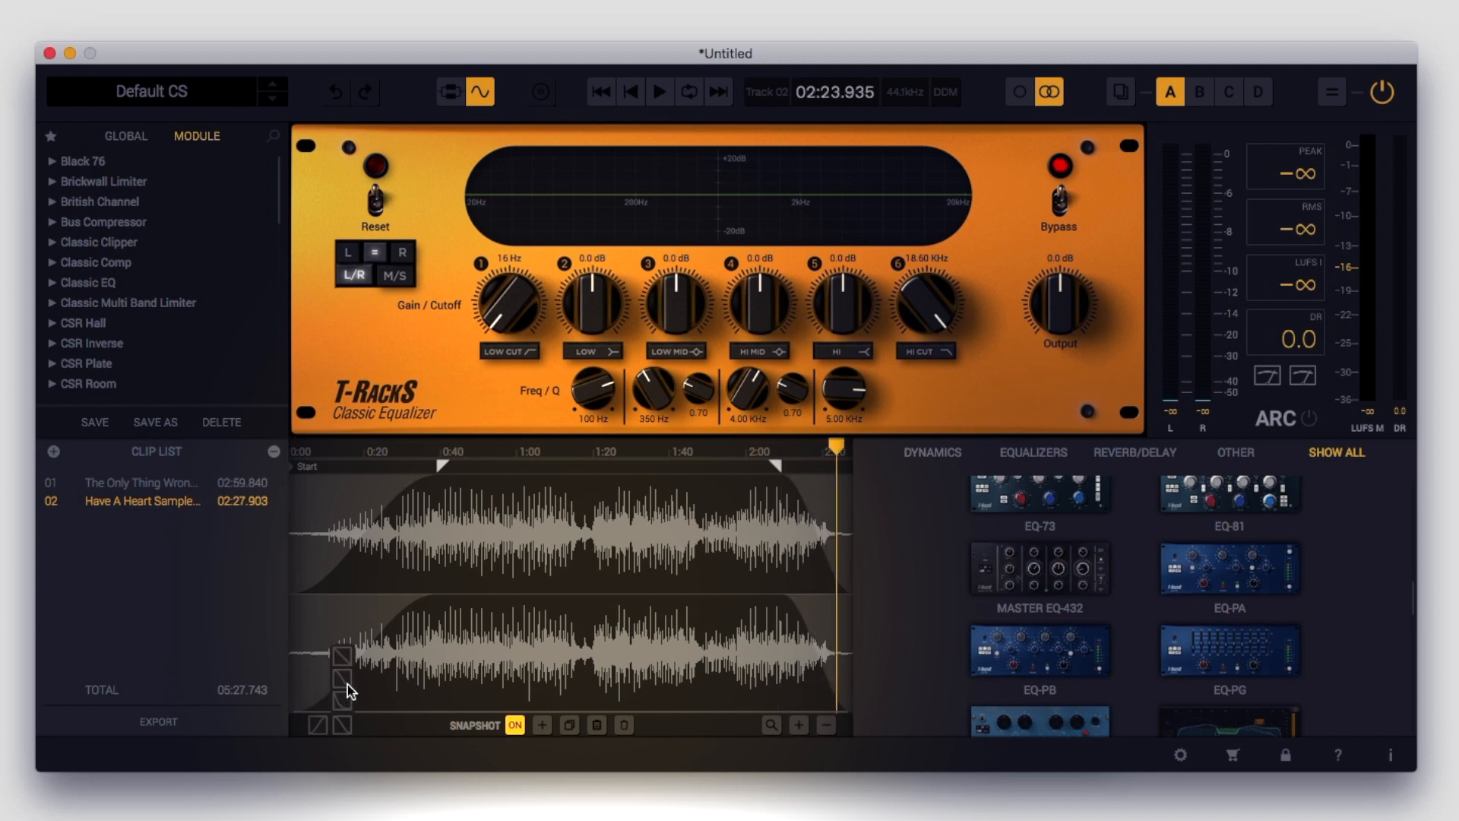
pyautogui.click(347, 686)
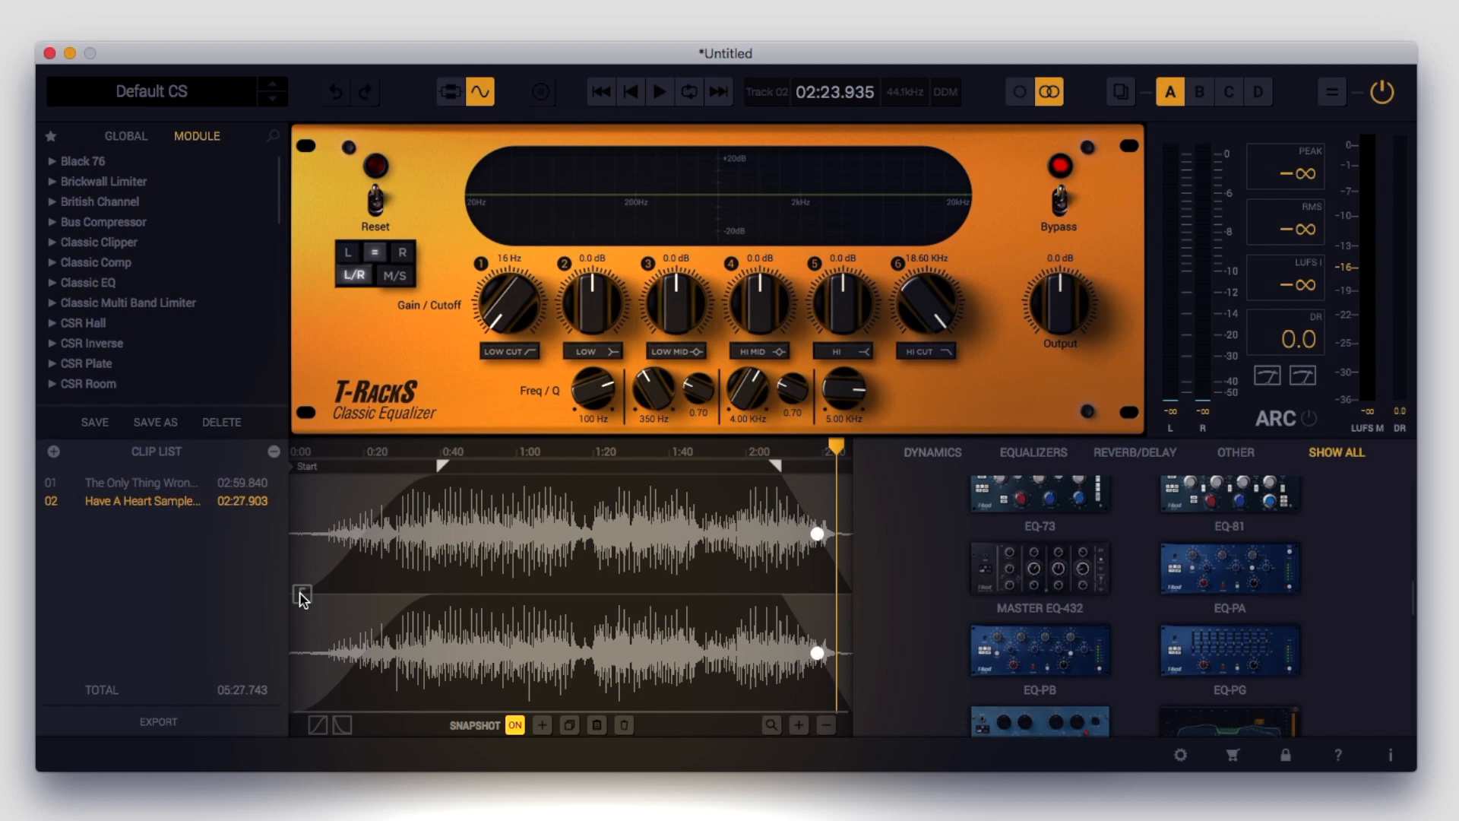
pyautogui.moveTo(299, 592); pyautogui.dragTo(369, 605)
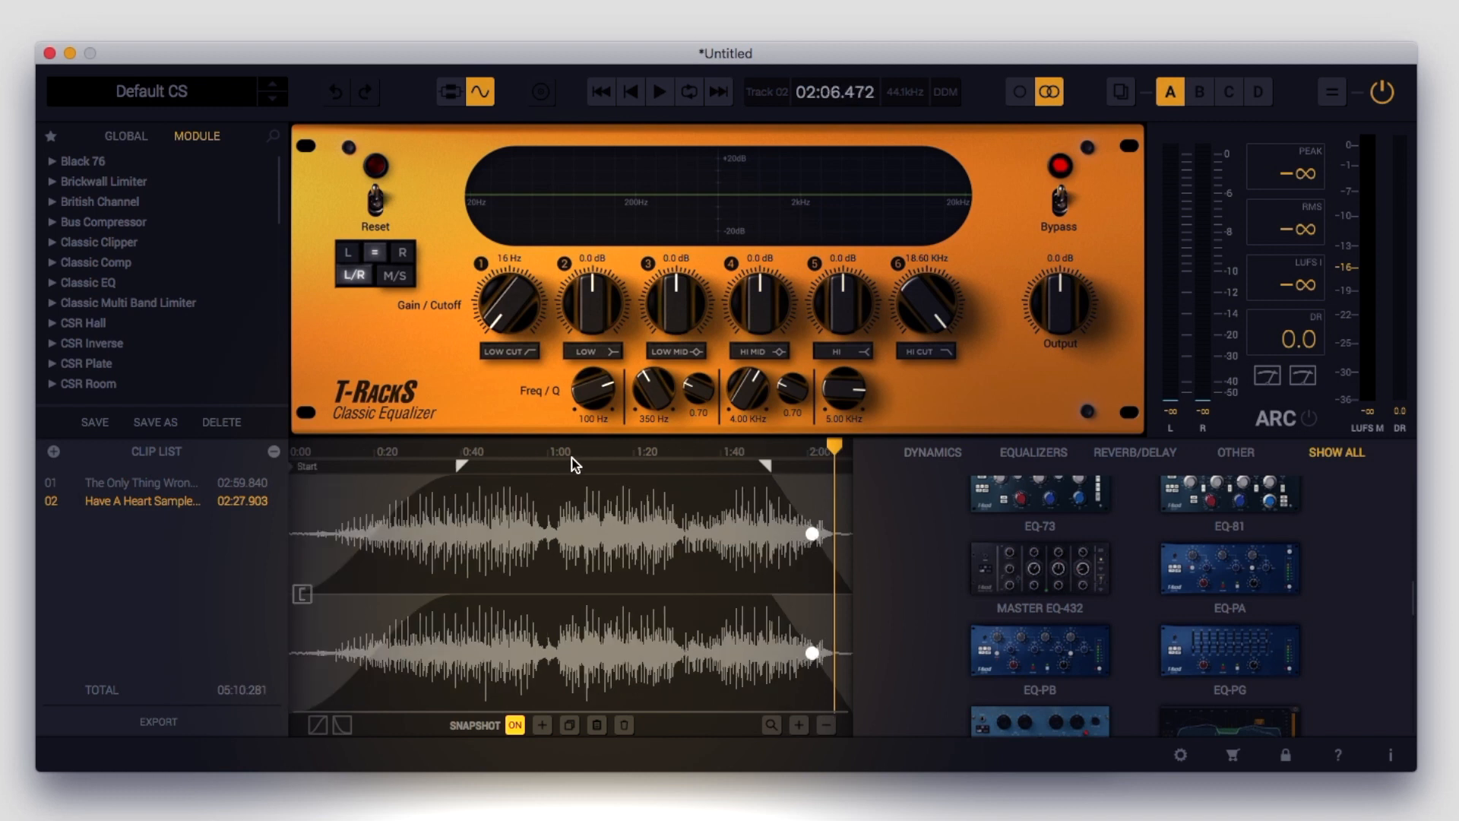
# Loop the section of the clip from about 1:06 to 1:15 and listen to it
pyautogui.moveTo(575, 459); pyautogui.dragTo(613, 459)
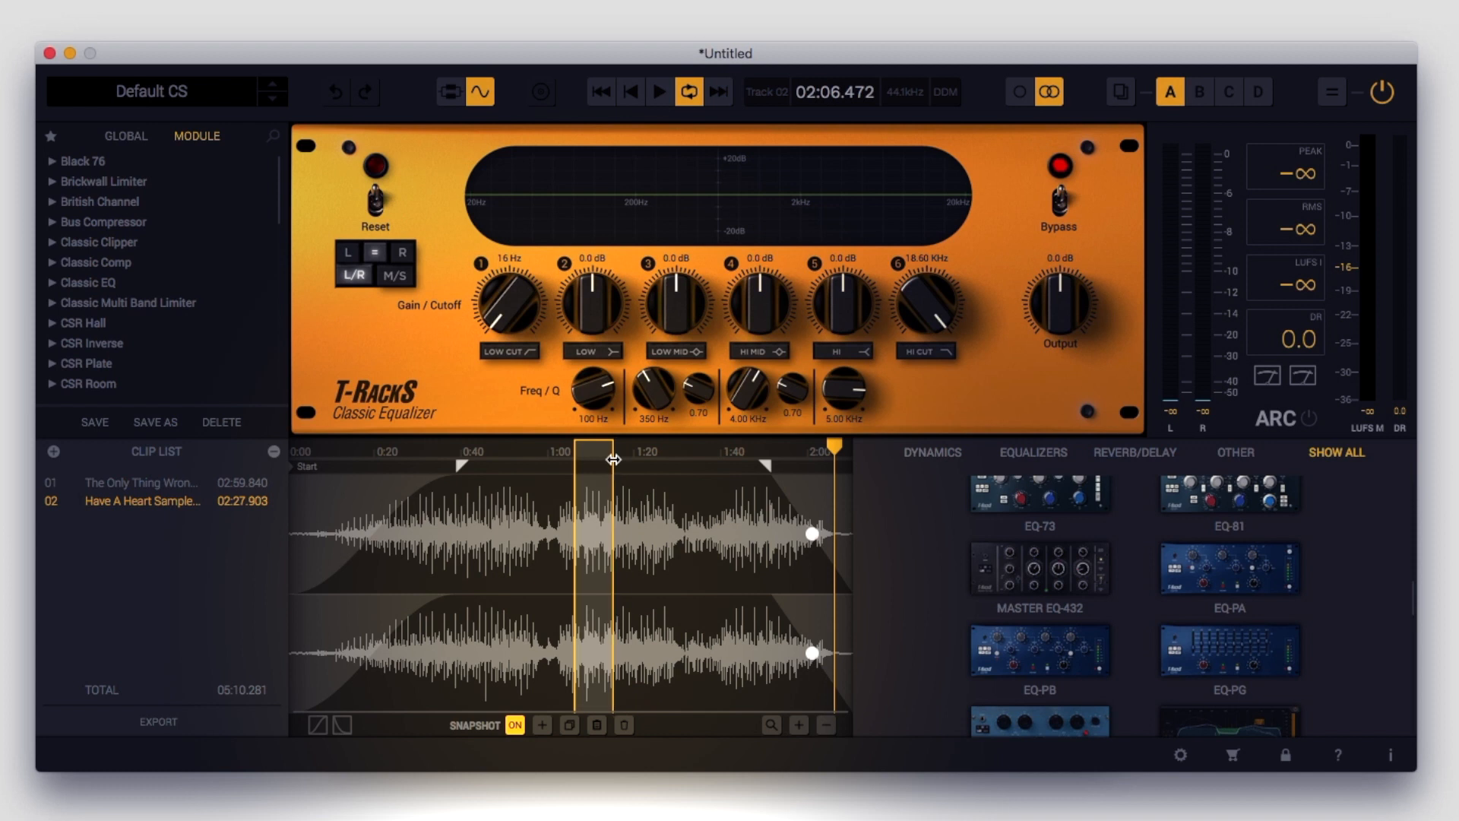
pyautogui.press('space')
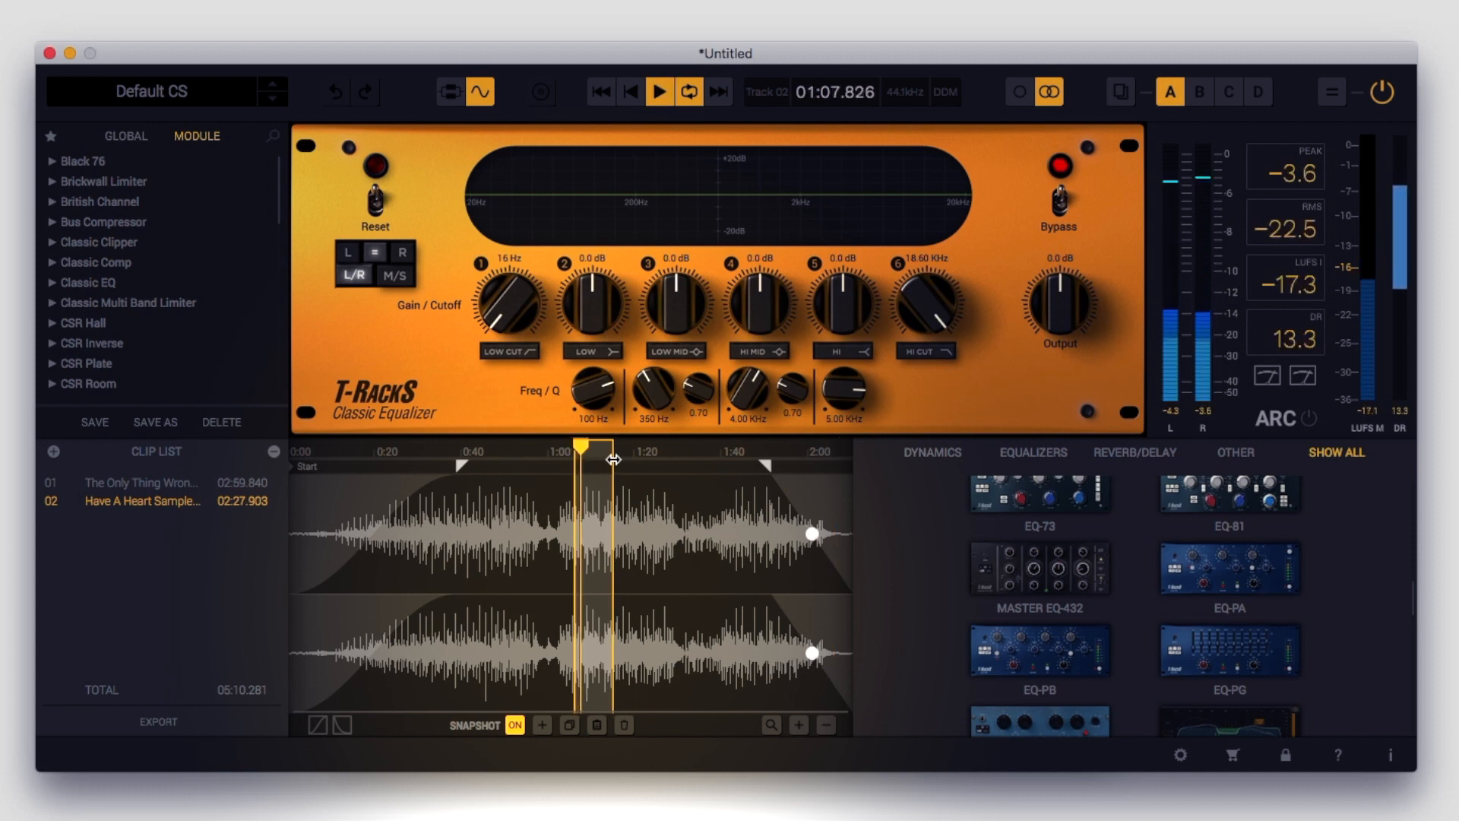
pyautogui.press('space')
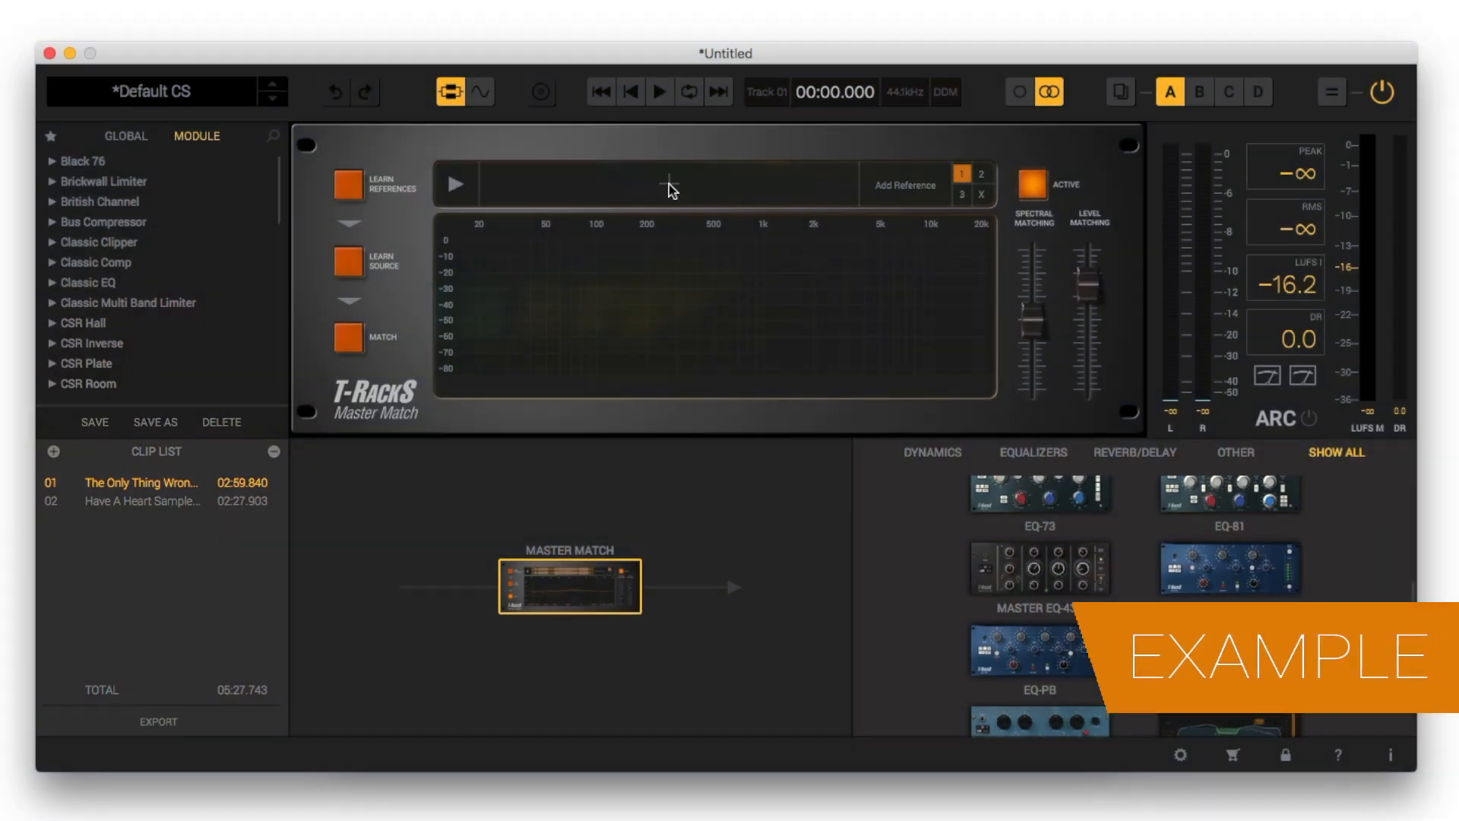
# Load I oo.wav from the Desktop as the first Master Match reference, and narrow its selection to a short section in the file's last third
pyautogui.click(672, 190)
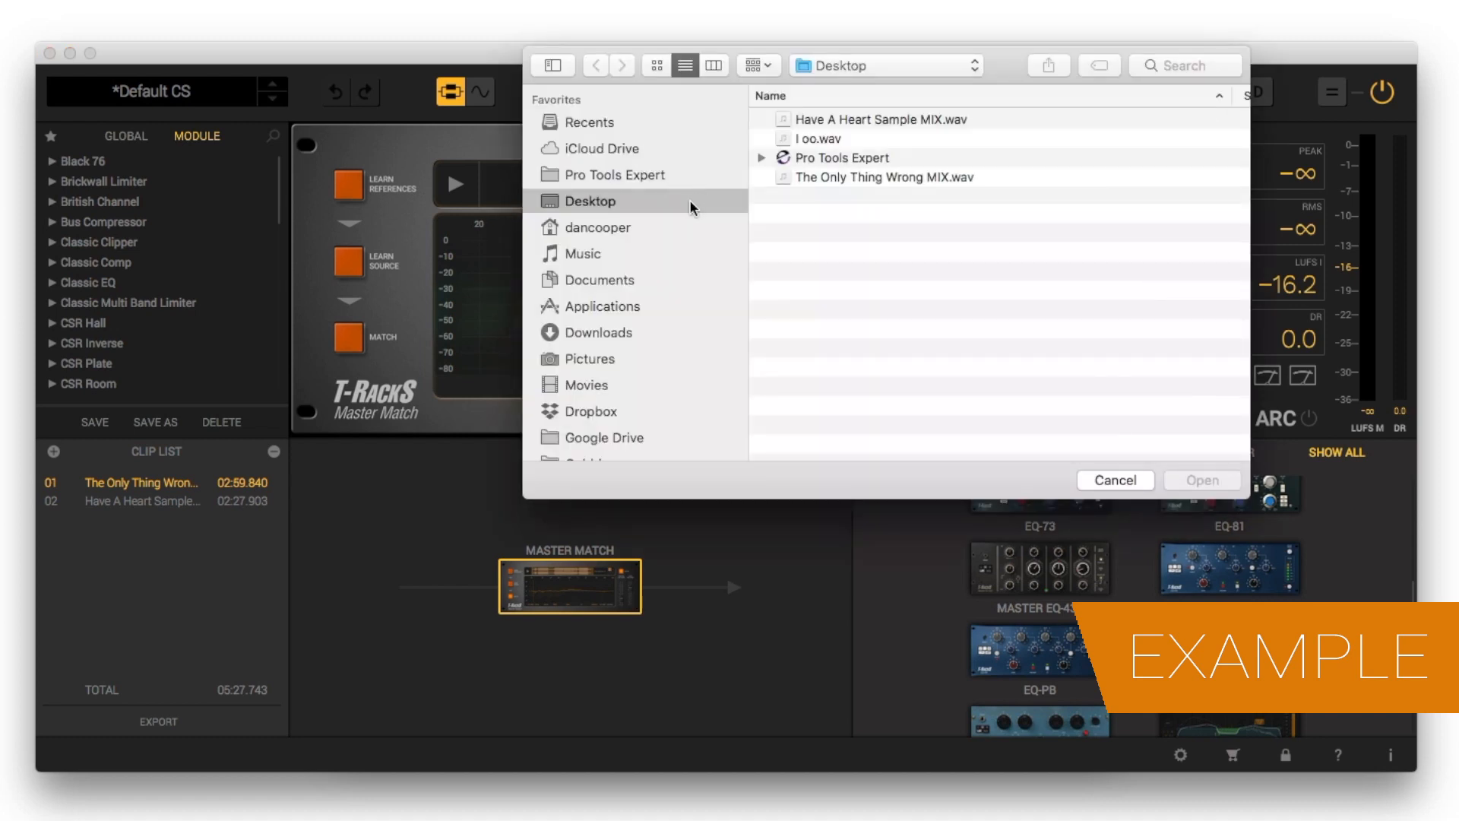
pyautogui.doubleClick(864, 138)
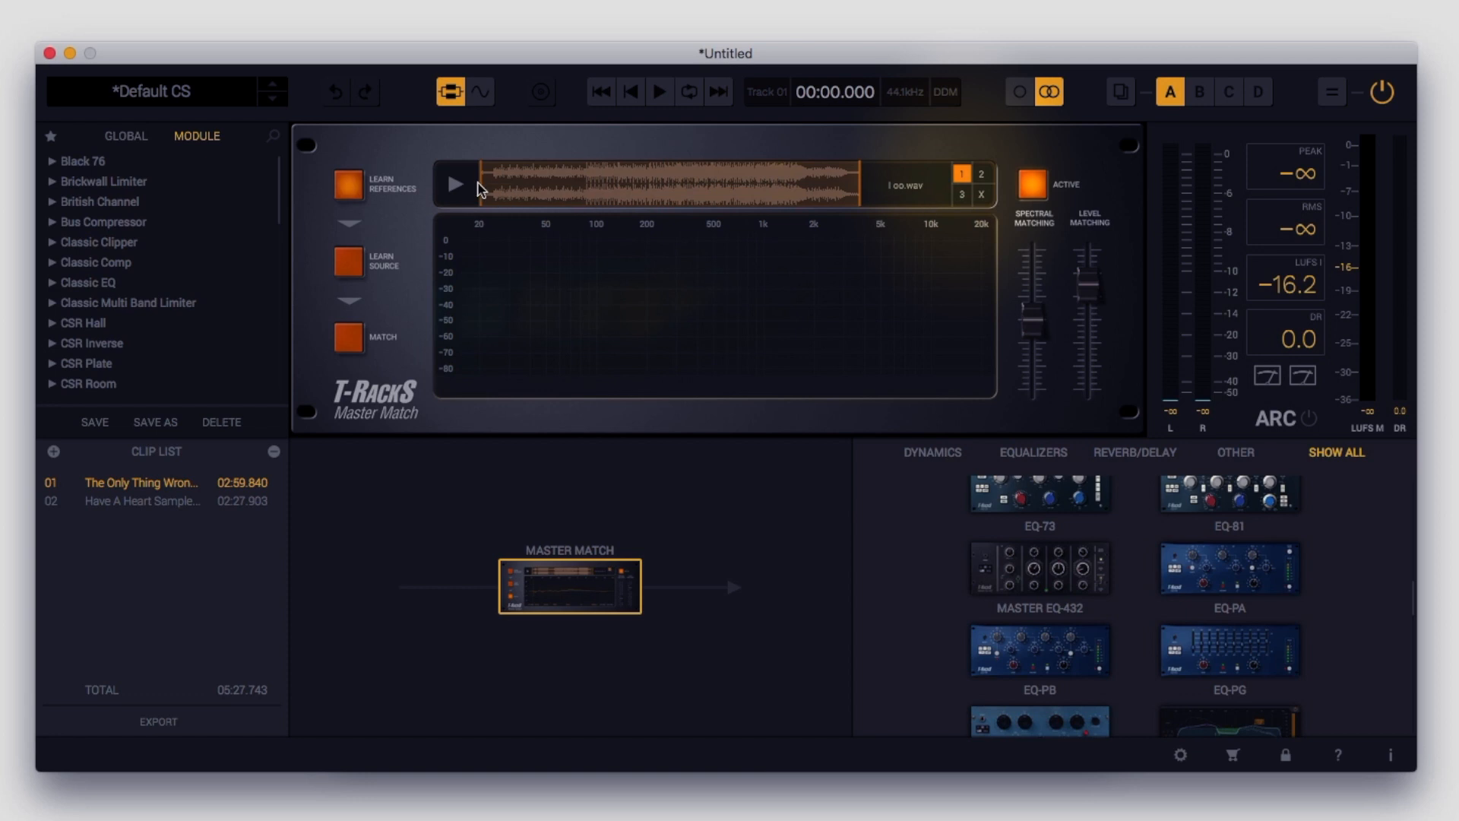
pyautogui.moveTo(489, 187); pyautogui.dragTo(658, 194)
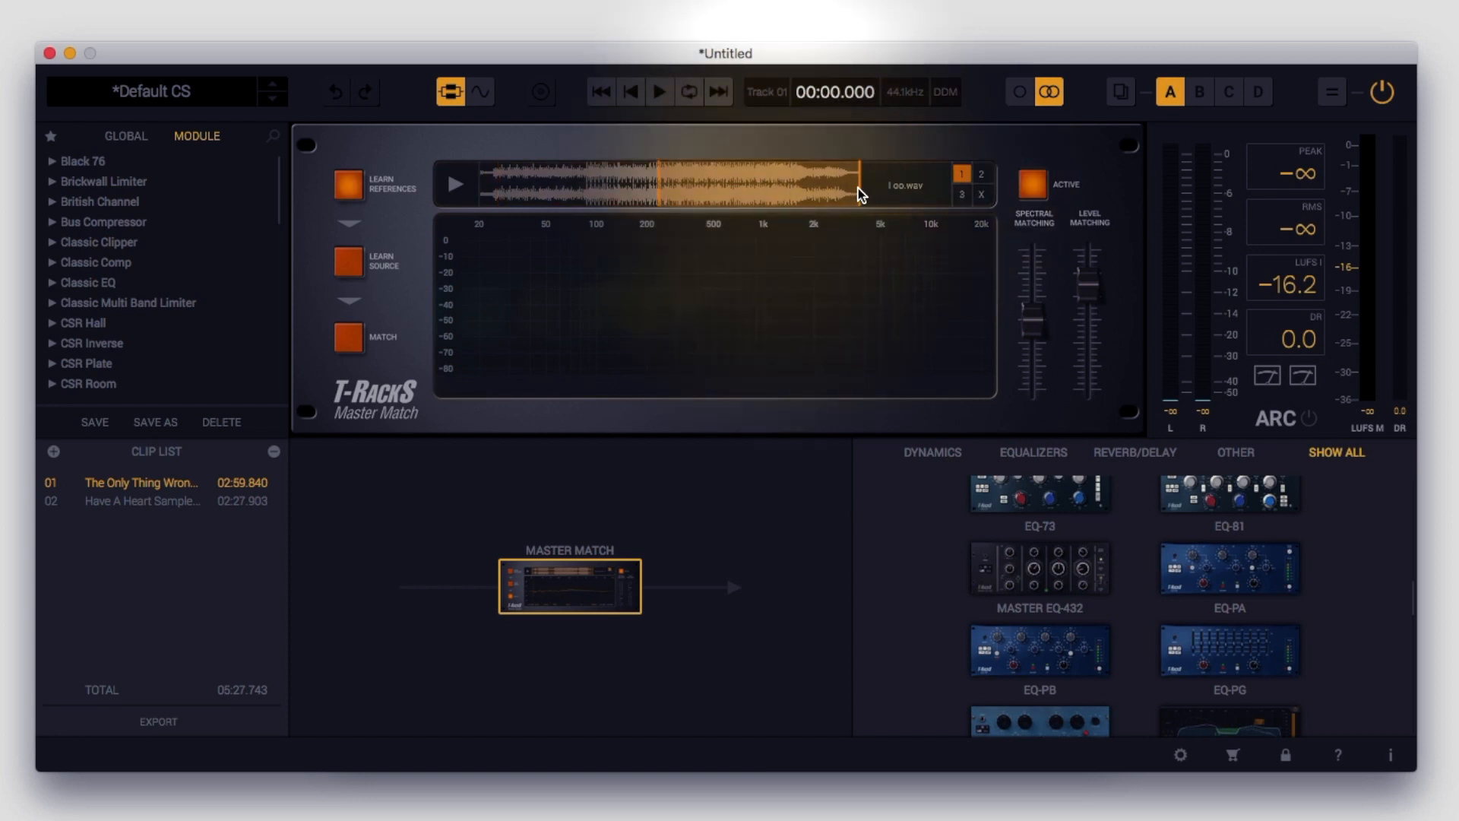
pyautogui.moveTo(861, 194)
pyautogui.mouseDown()
pyautogui.moveTo(716, 195)
pyautogui.moveTo(794, 203)
pyautogui.mouseUp()
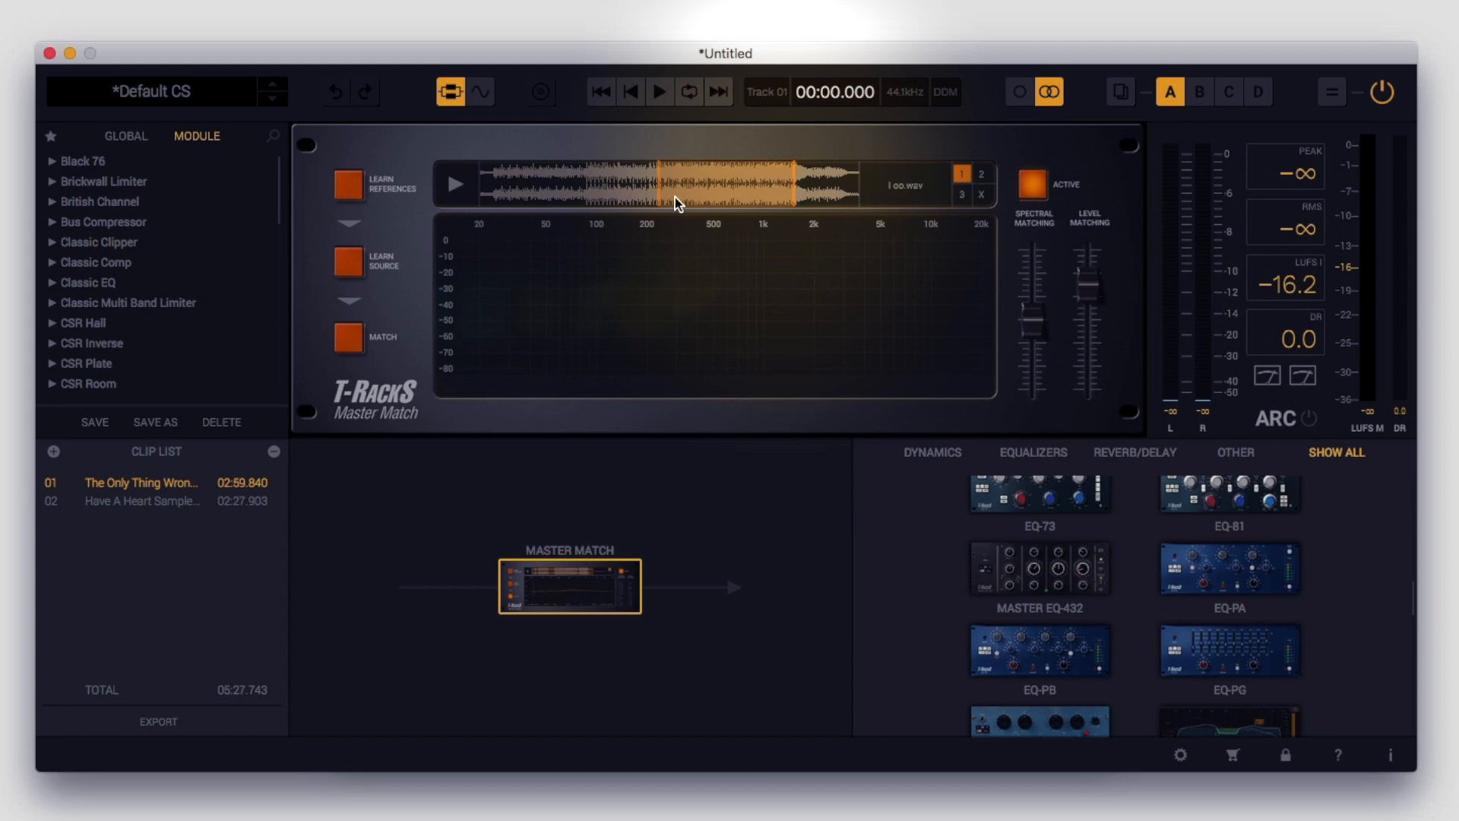
pyautogui.moveTo(658, 199)
pyautogui.mouseDown()
pyautogui.moveTo(762, 202)
pyautogui.moveTo(749, 204)
pyautogui.mouseUp()
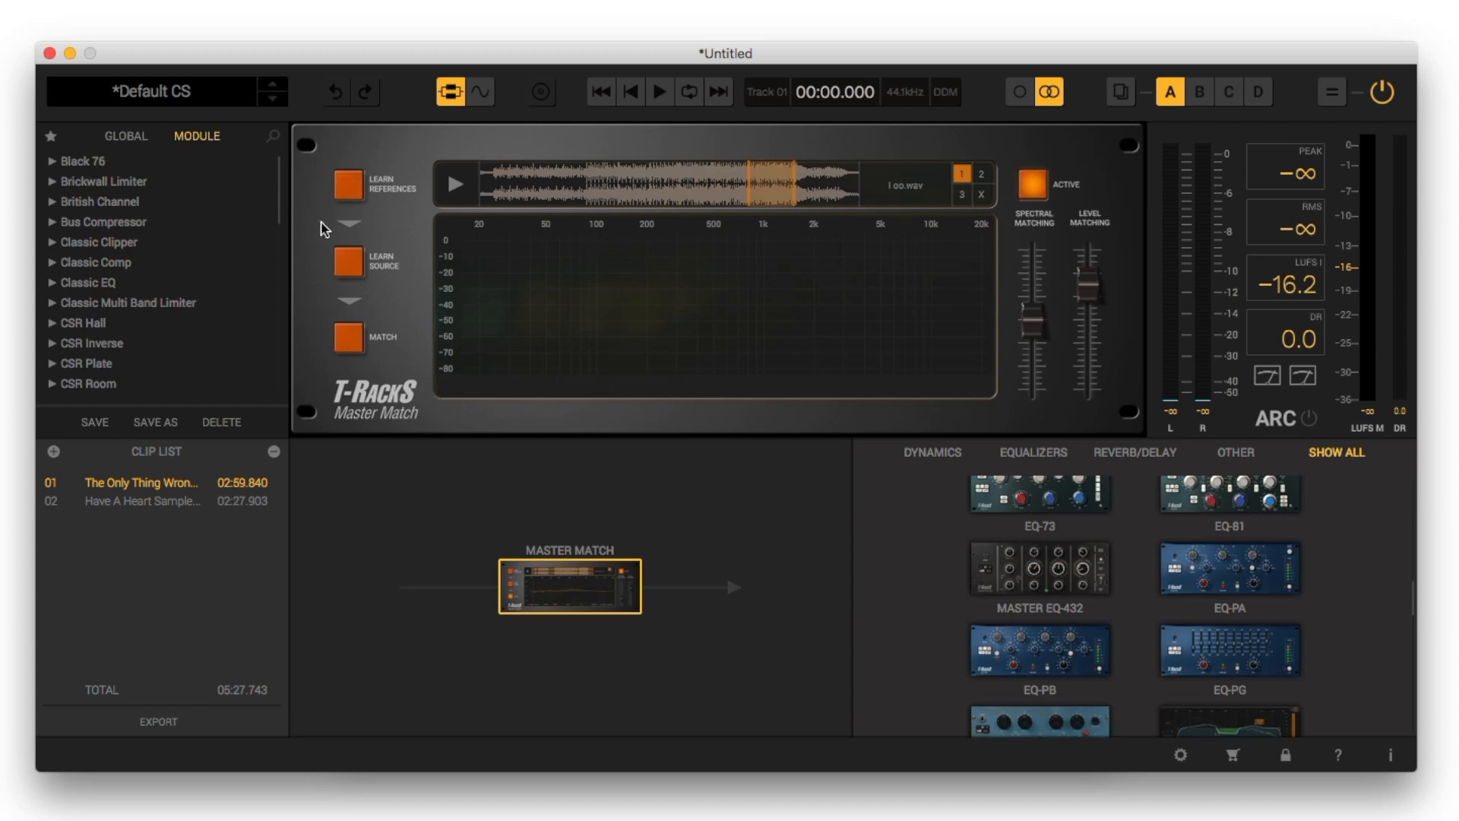
# Have Master Match learn the reference section and the playing The Only Thing Wrong clip, and match the clip to the reference
pyautogui.click(348, 191)
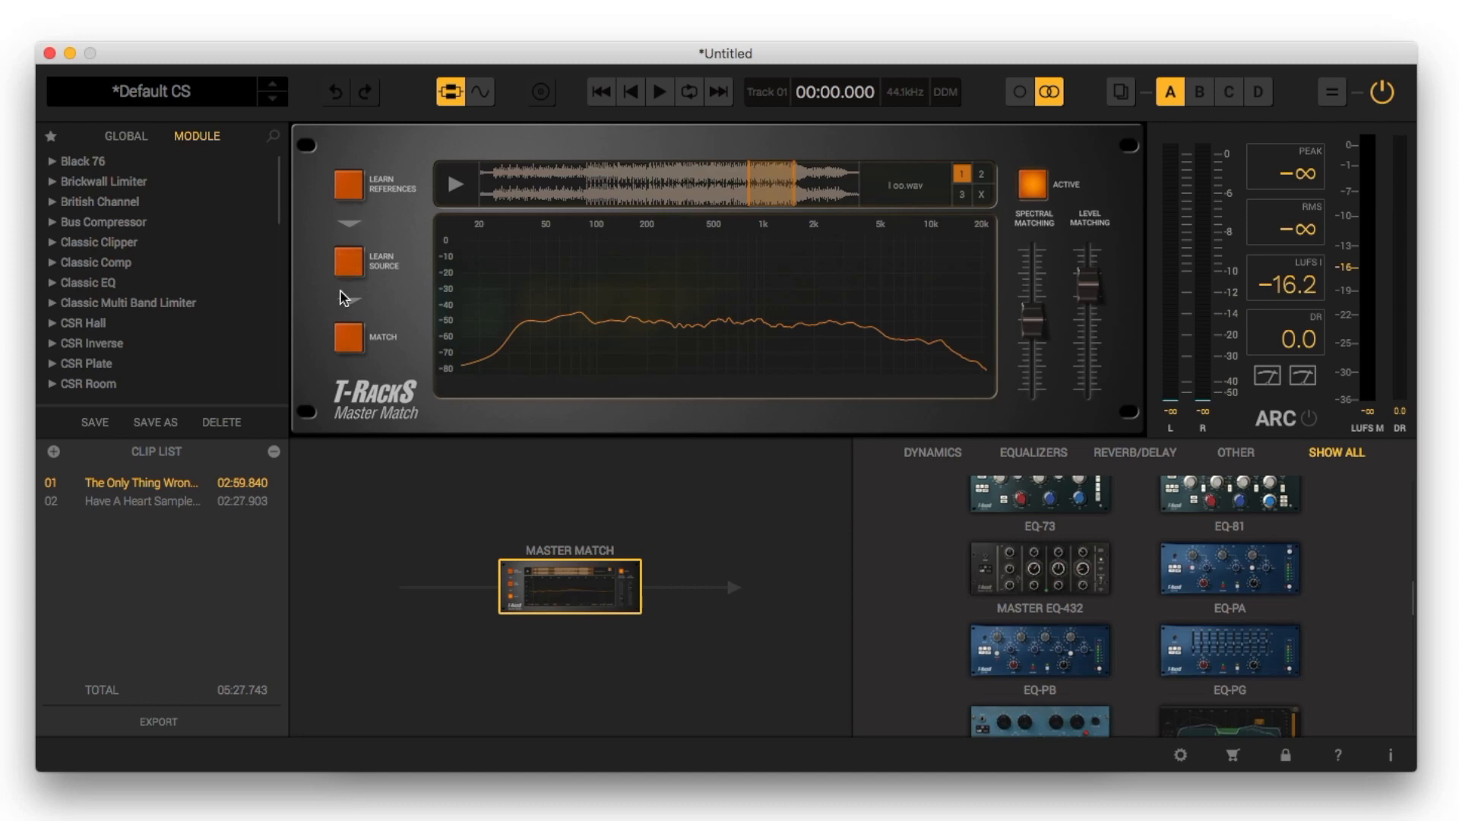
pyautogui.click(350, 265)
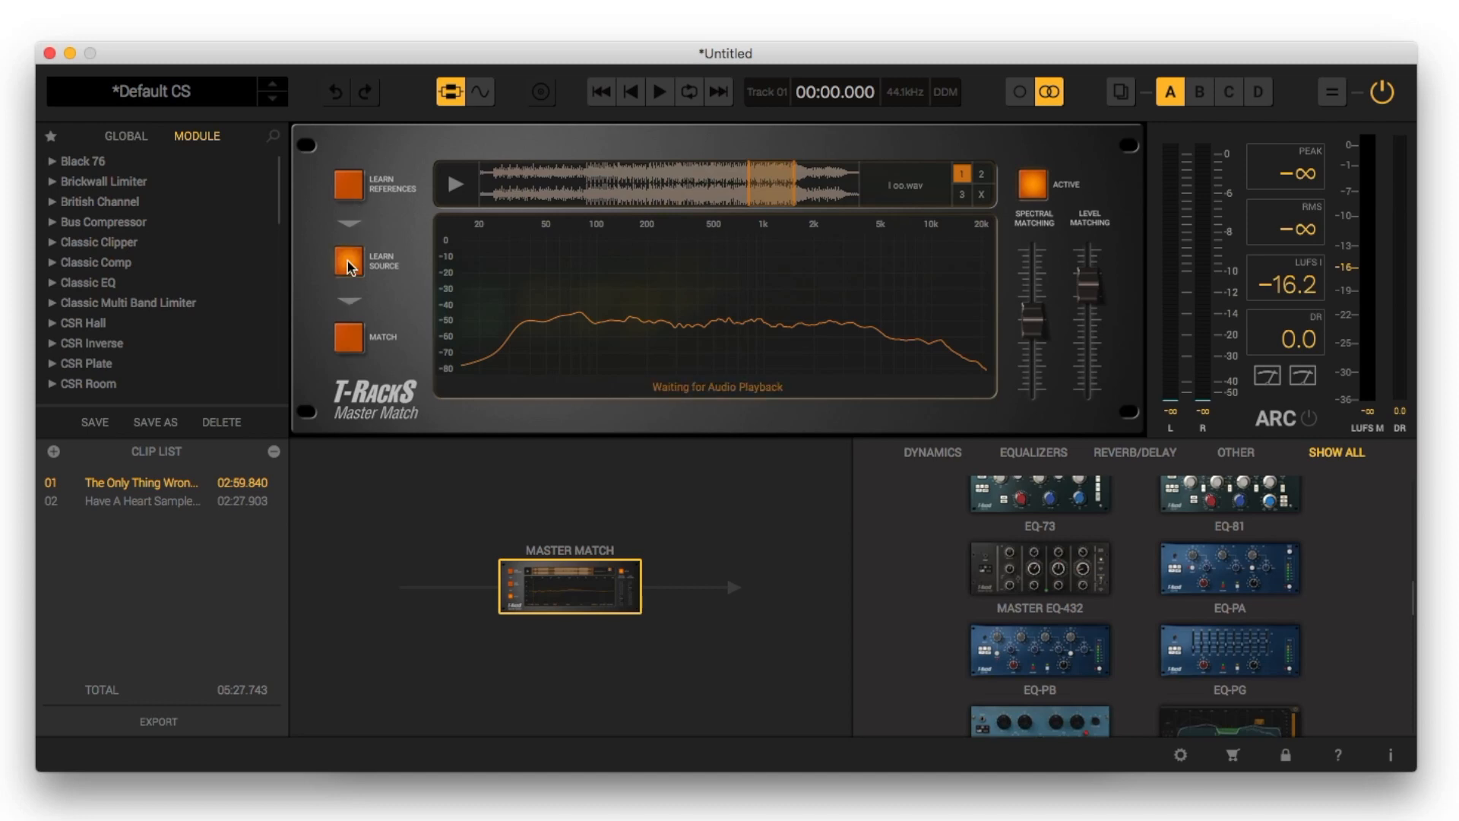
pyautogui.press('space')
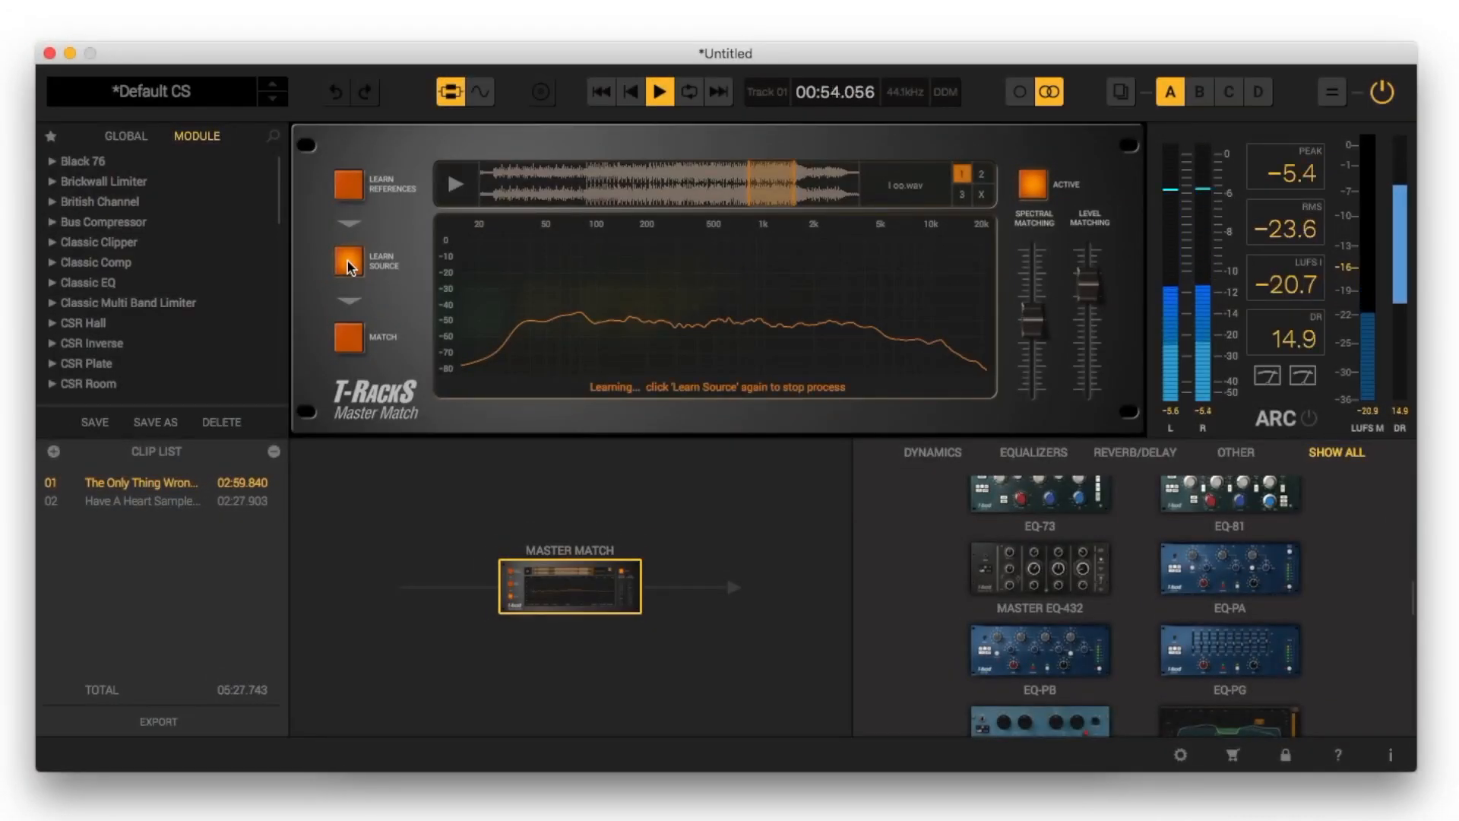
pyautogui.click(349, 264)
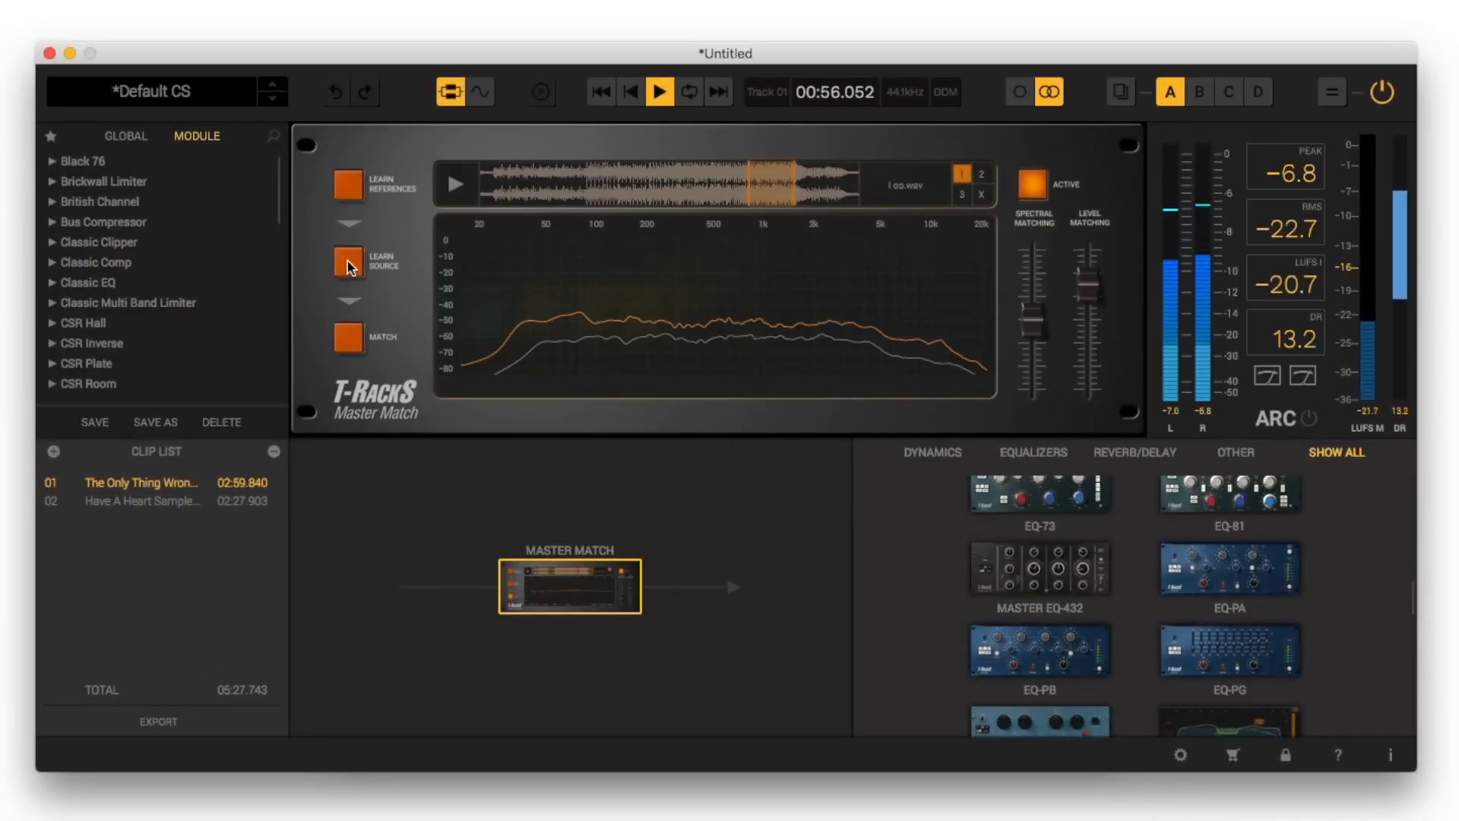
pyautogui.click(348, 338)
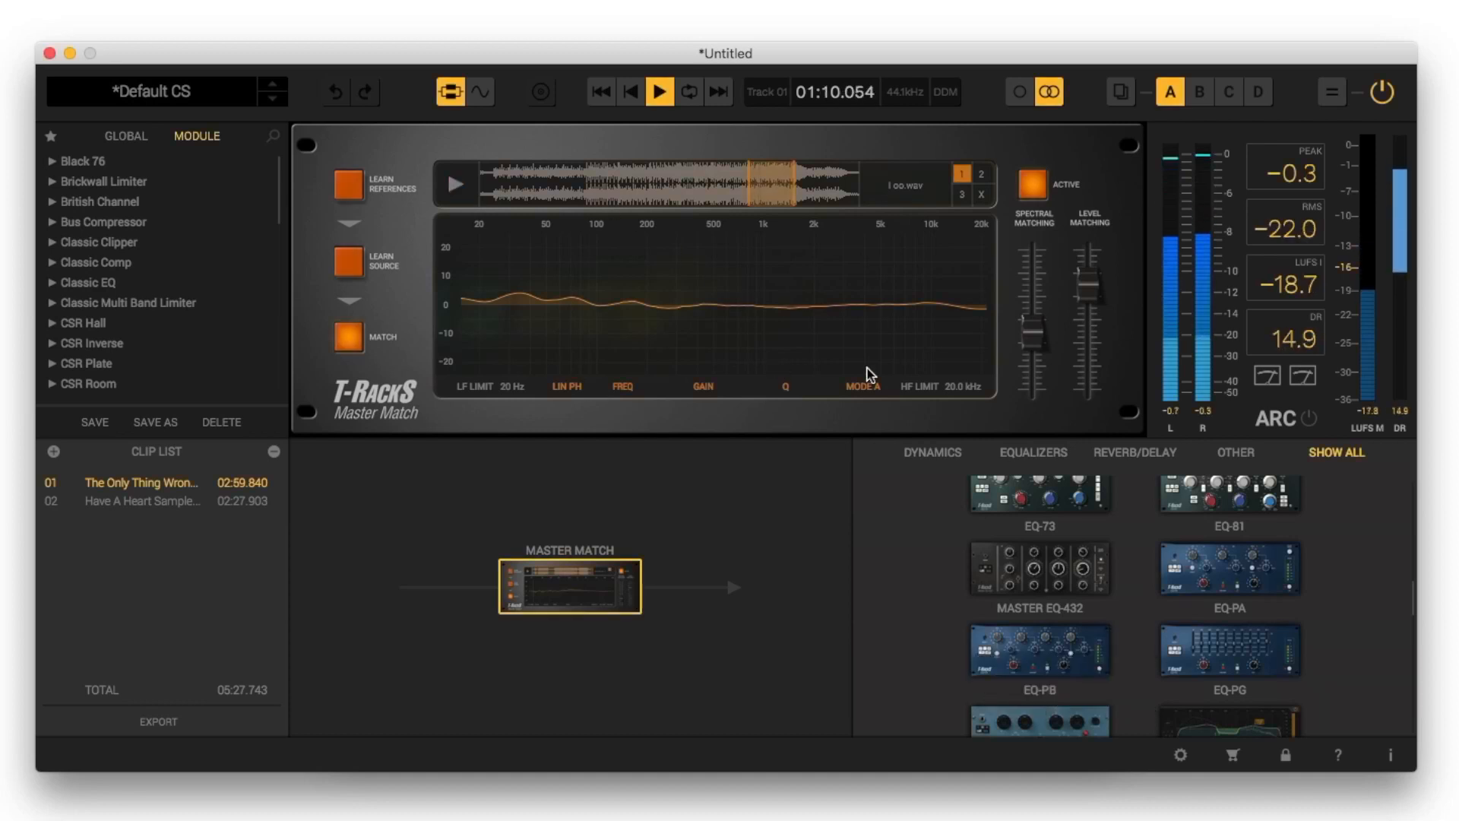
# Raise Master Match's spectral matching amount, and compare the matched clip by ear with the reference track and the bypassed sound
pyautogui.moveTo(1023, 347)
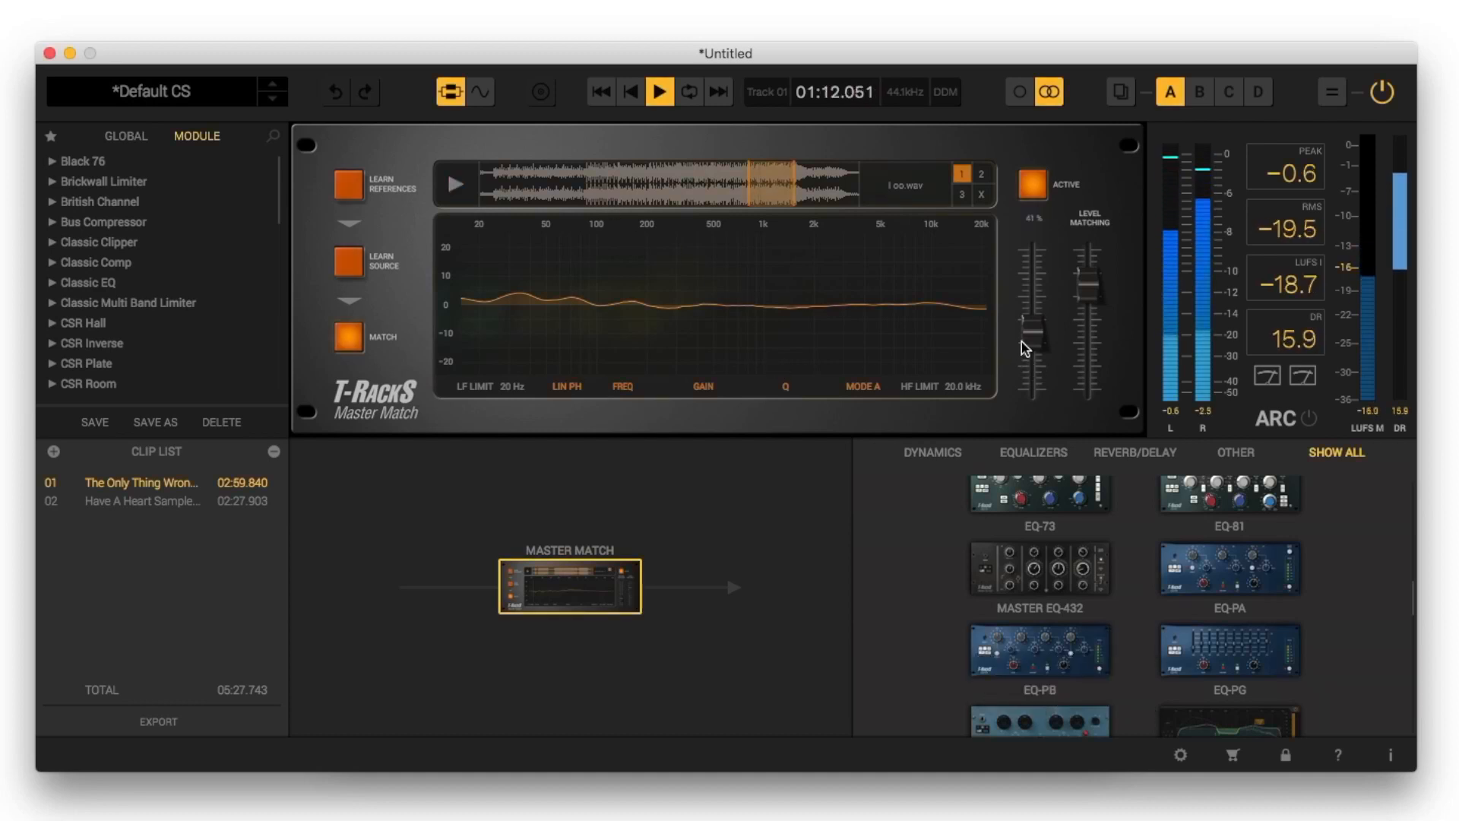
pyautogui.moveTo(1024, 347); pyautogui.dragTo(1028, 318)
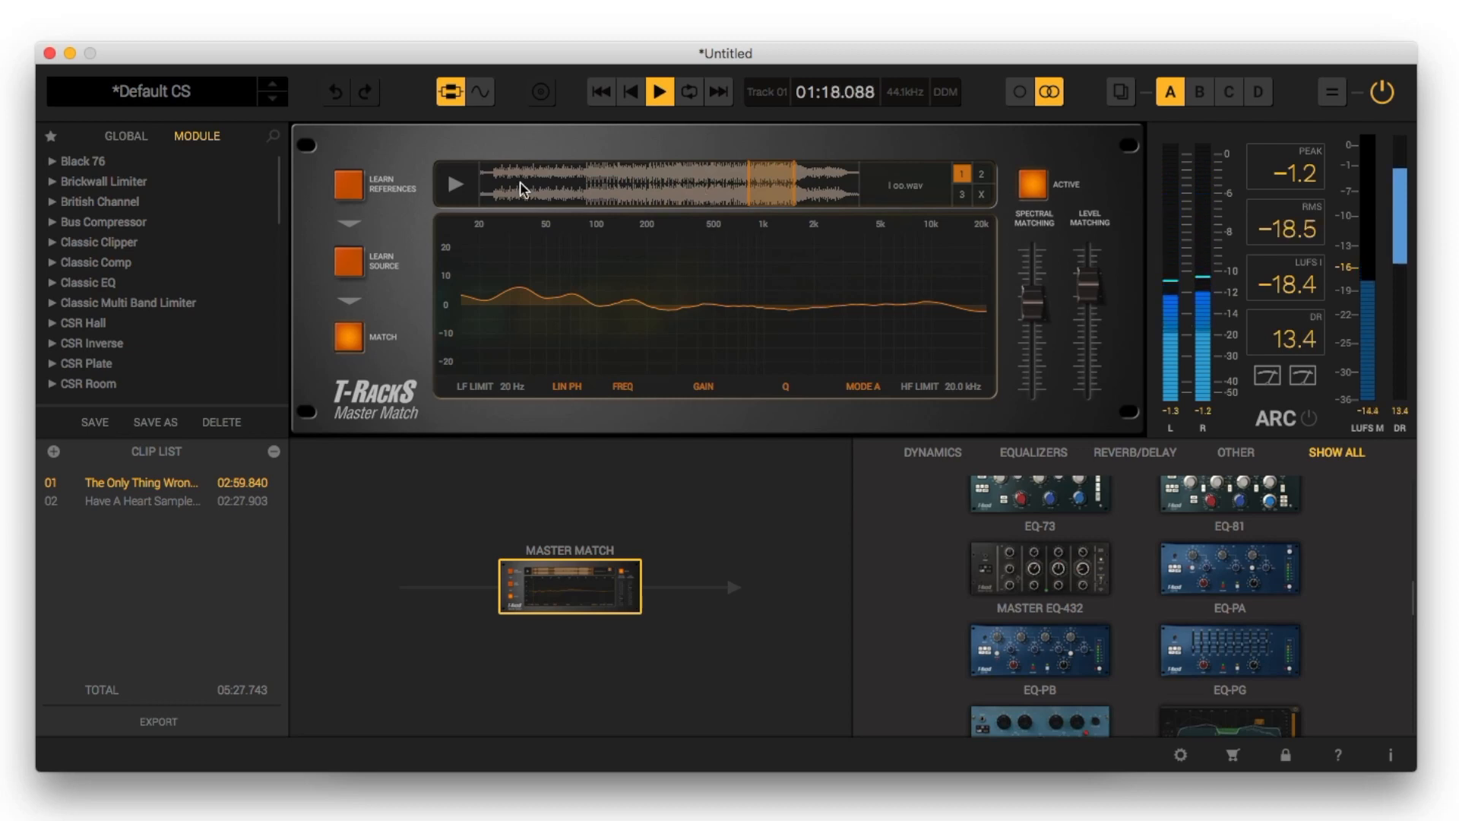
pyautogui.click(453, 191)
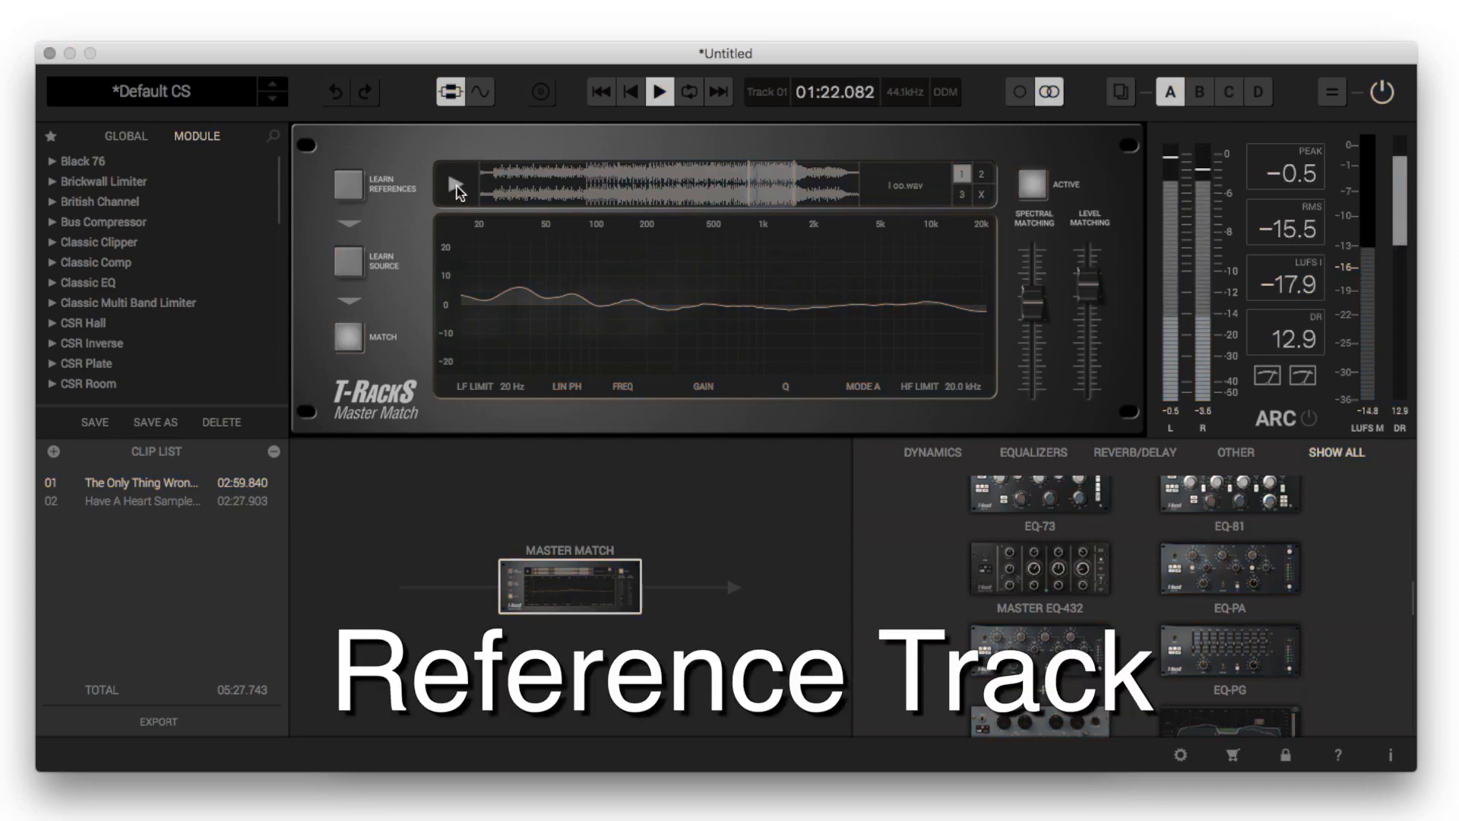
pyautogui.click(1025, 190)
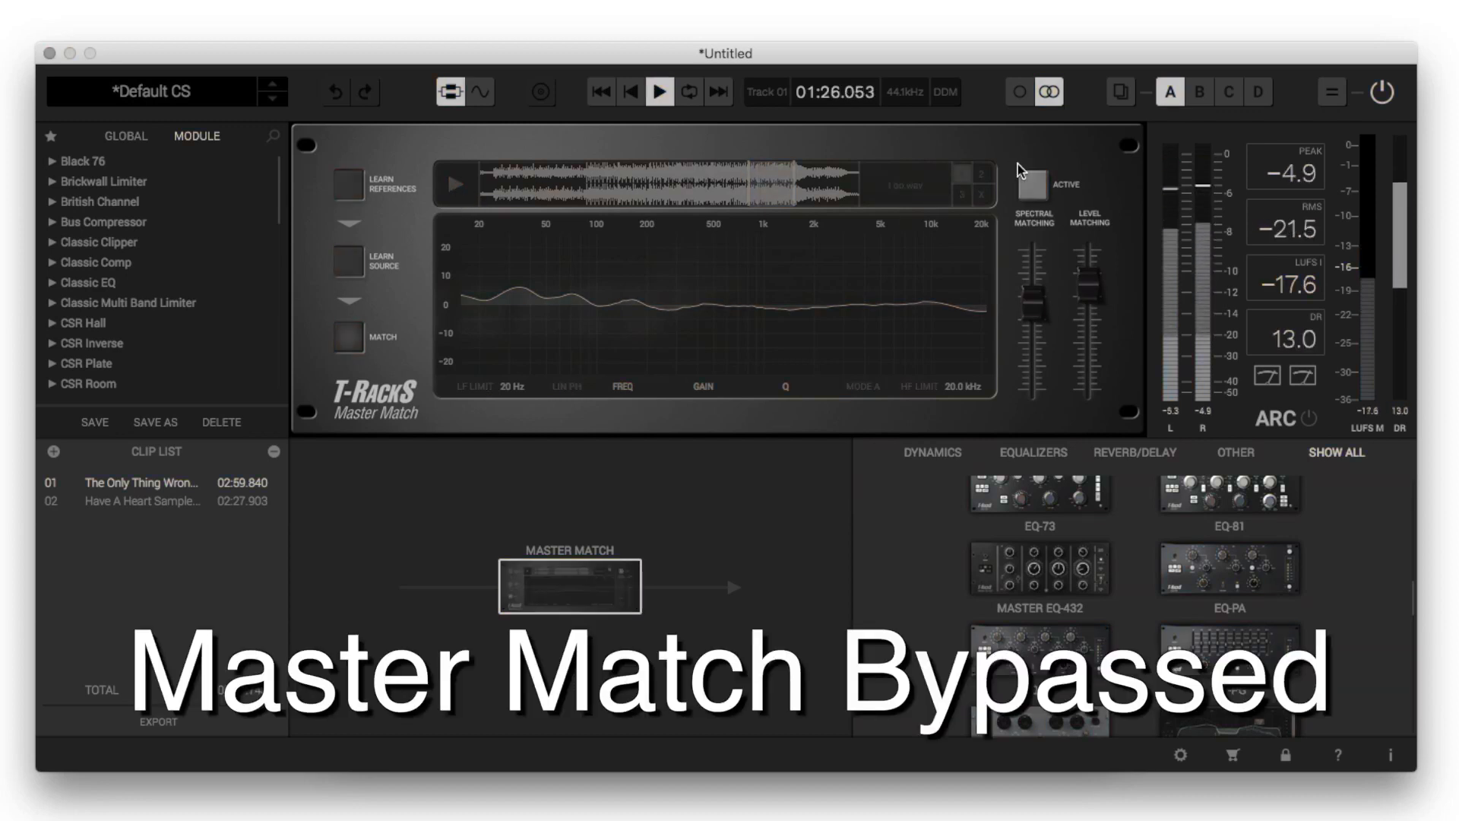
pyautogui.click(1031, 186)
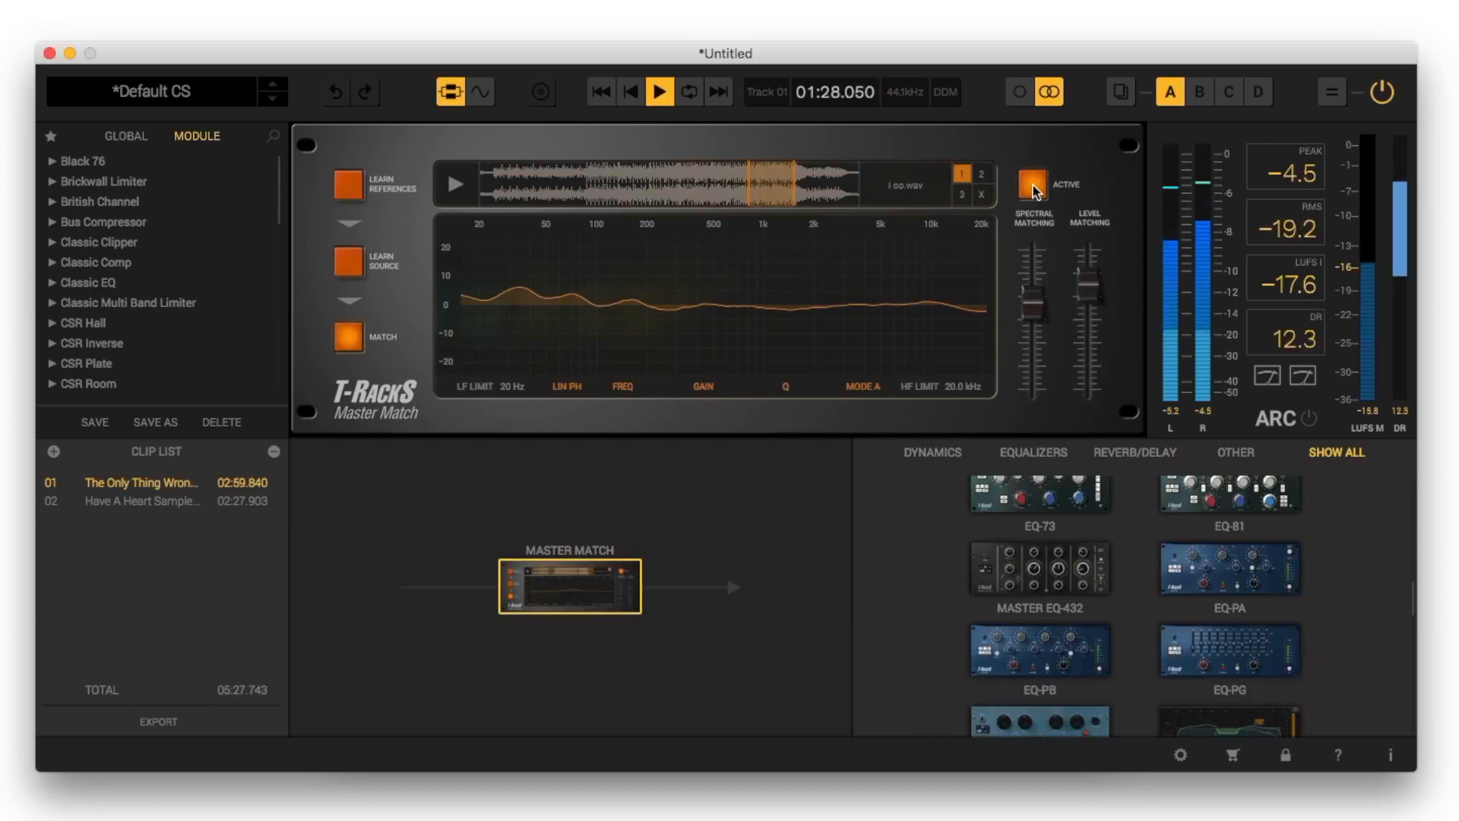
pyautogui.click(457, 185)
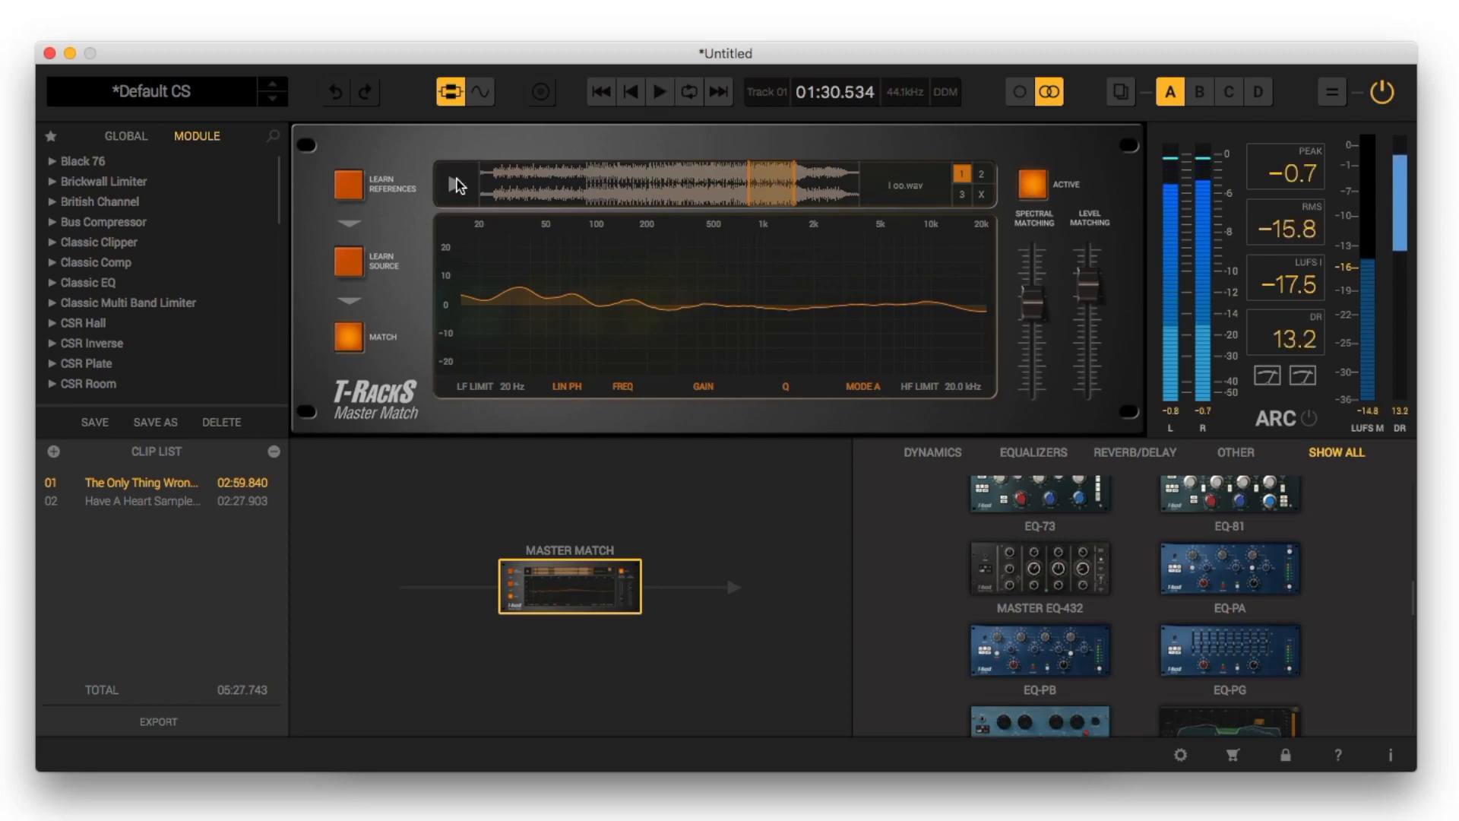
# Replace Classic EQ with Master Match on the Have A Heart clip, and have it learn a short section in I oo.wav's last third
pyautogui.click(157, 503)
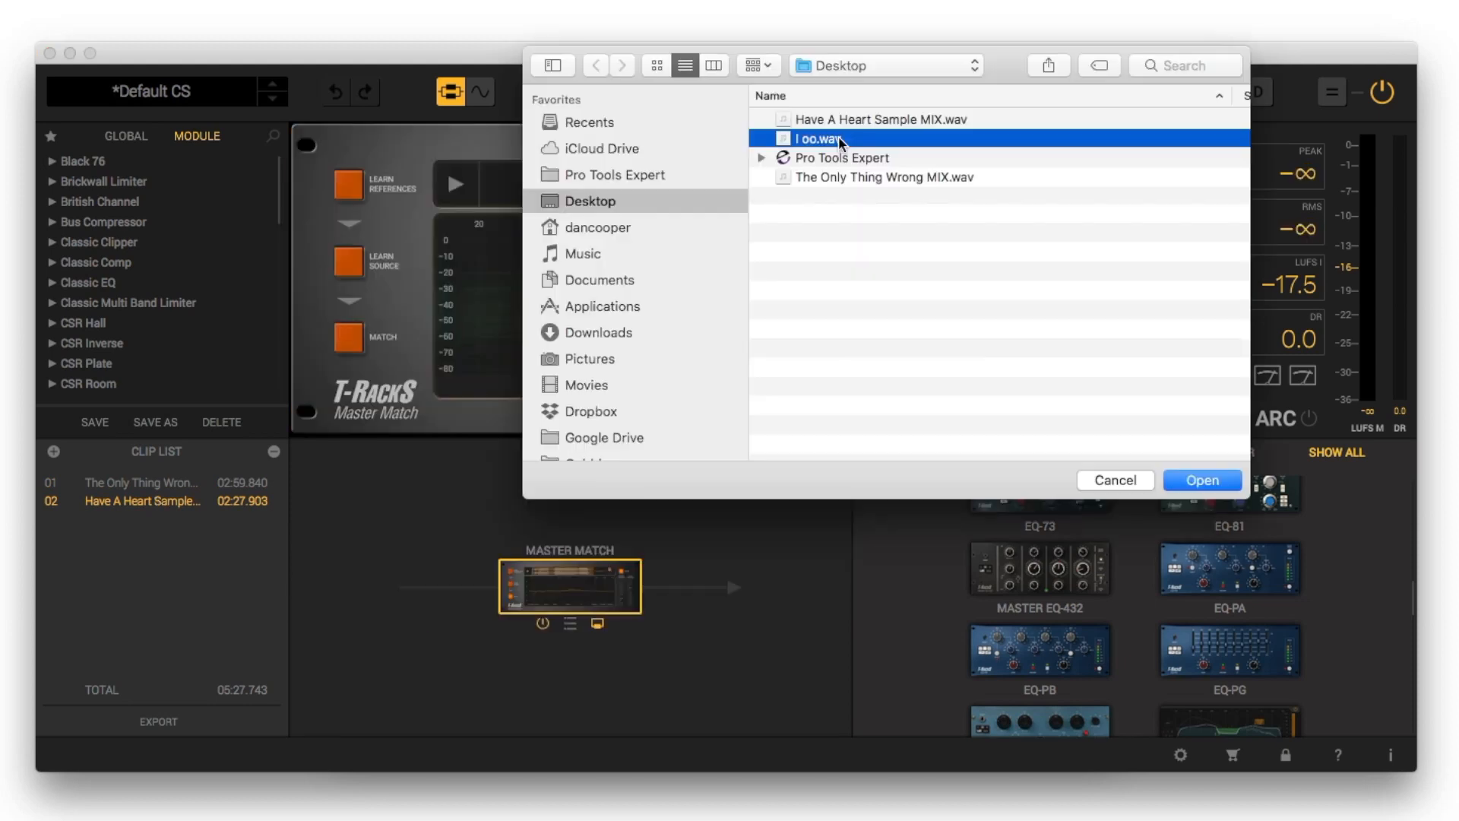
pyautogui.doubleClick(841, 145)
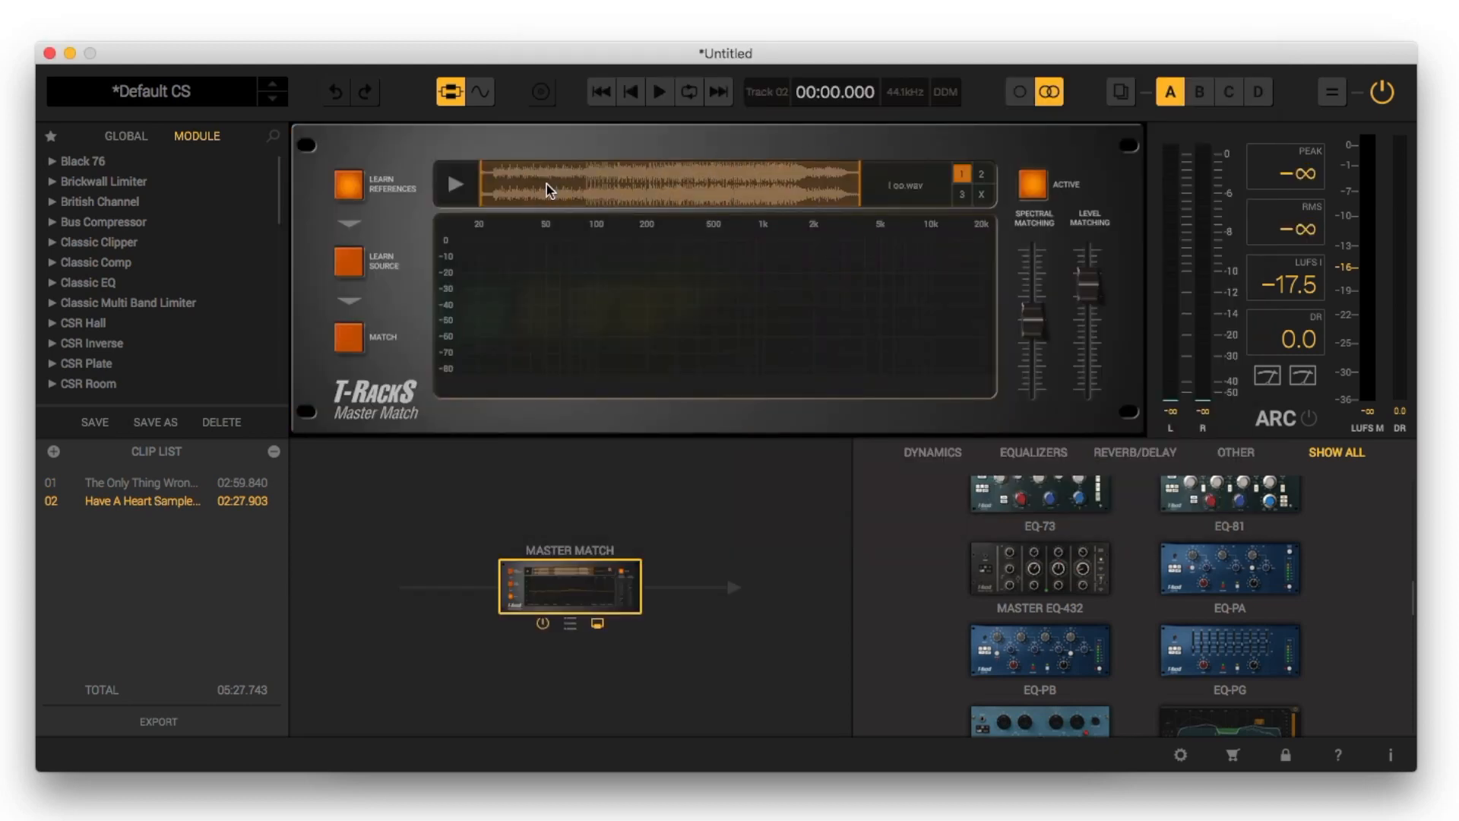
pyautogui.moveTo(750, 194); pyautogui.dragTo(791, 204)
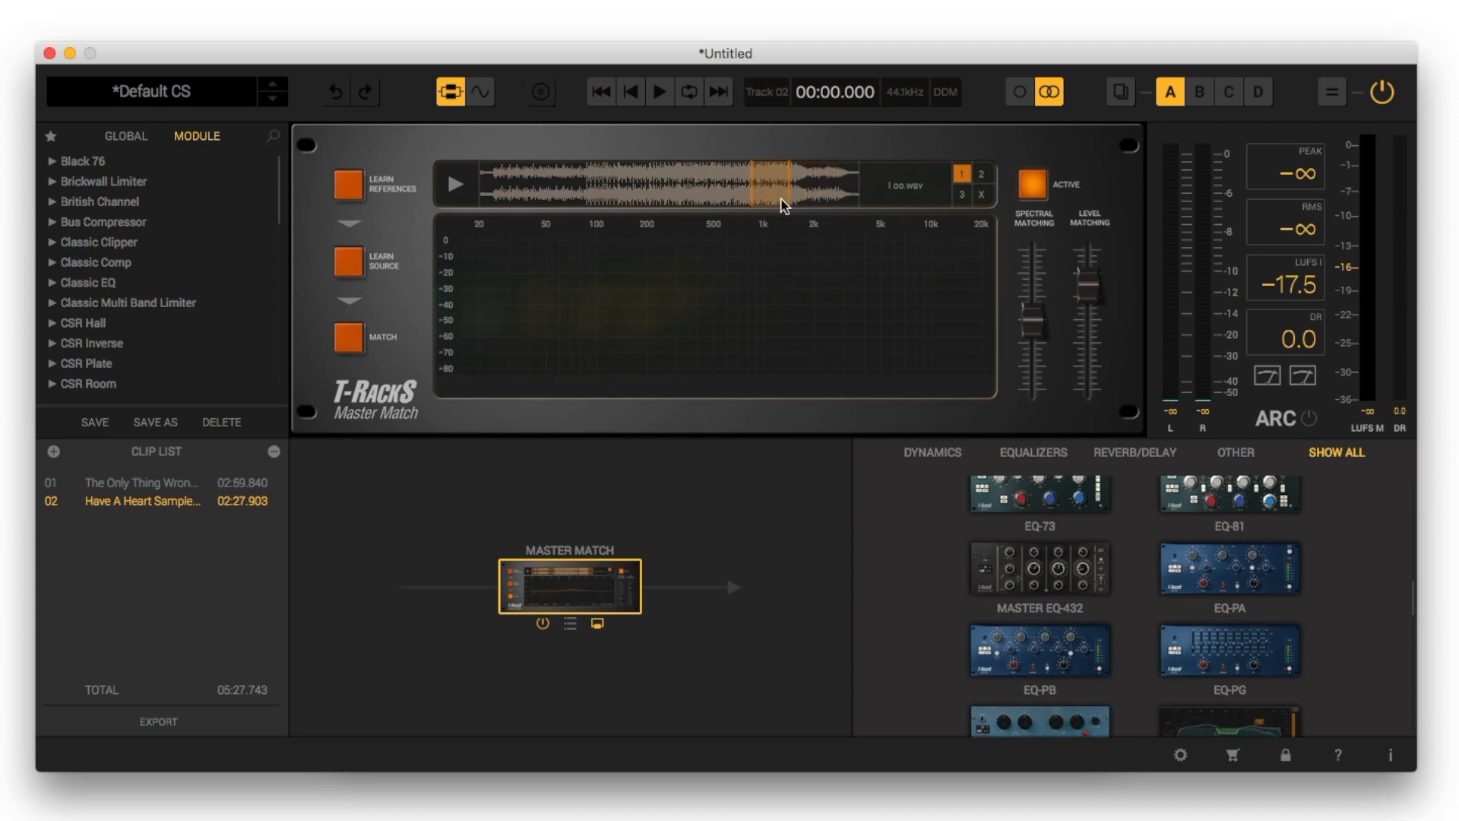
pyautogui.click(349, 185)
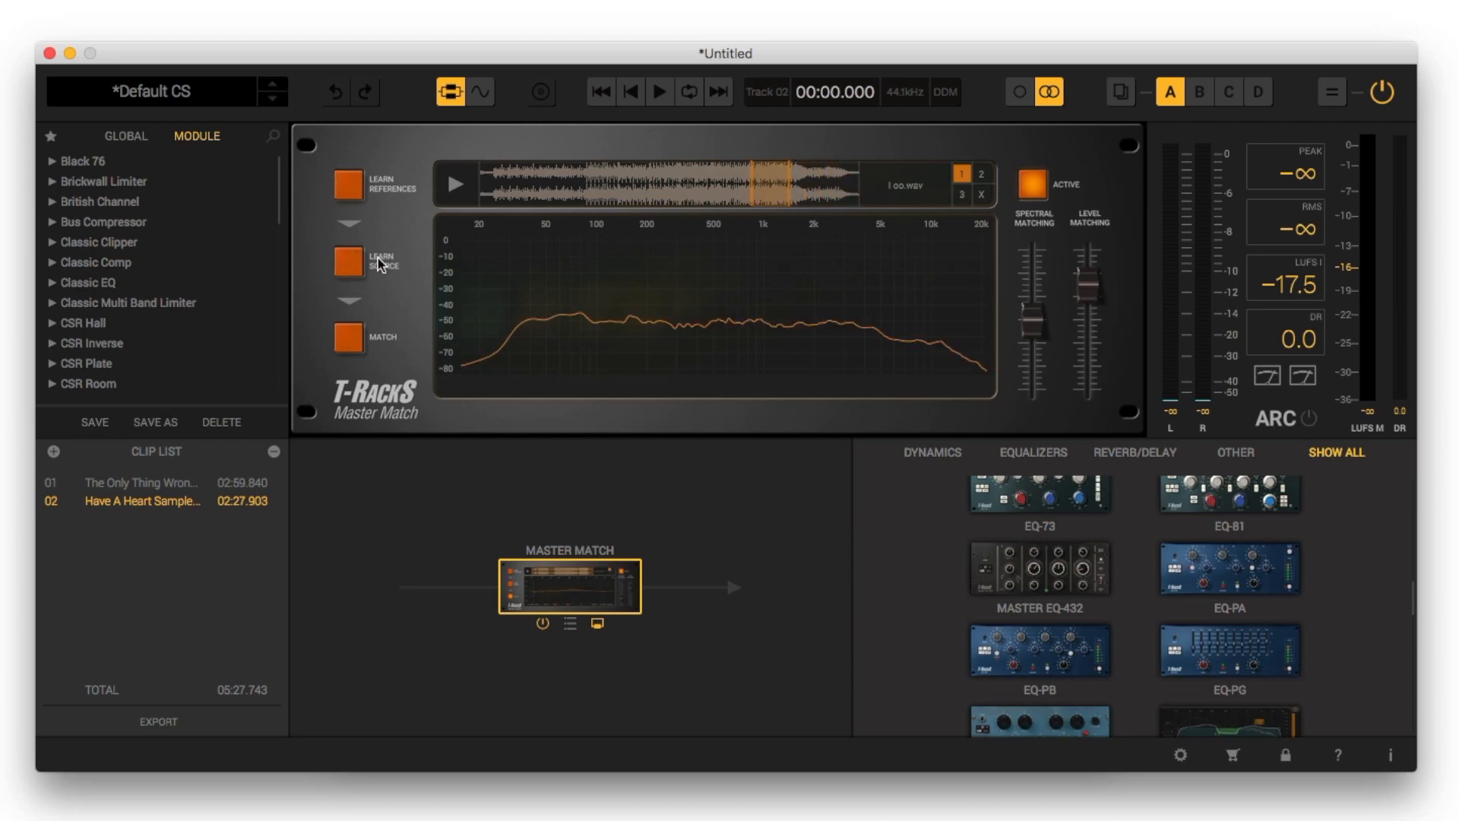
# Loop the Have A Heart clip from about 1:30 to 1:43, and have Master Match learn that section as source and match it
pyautogui.click(482, 94)
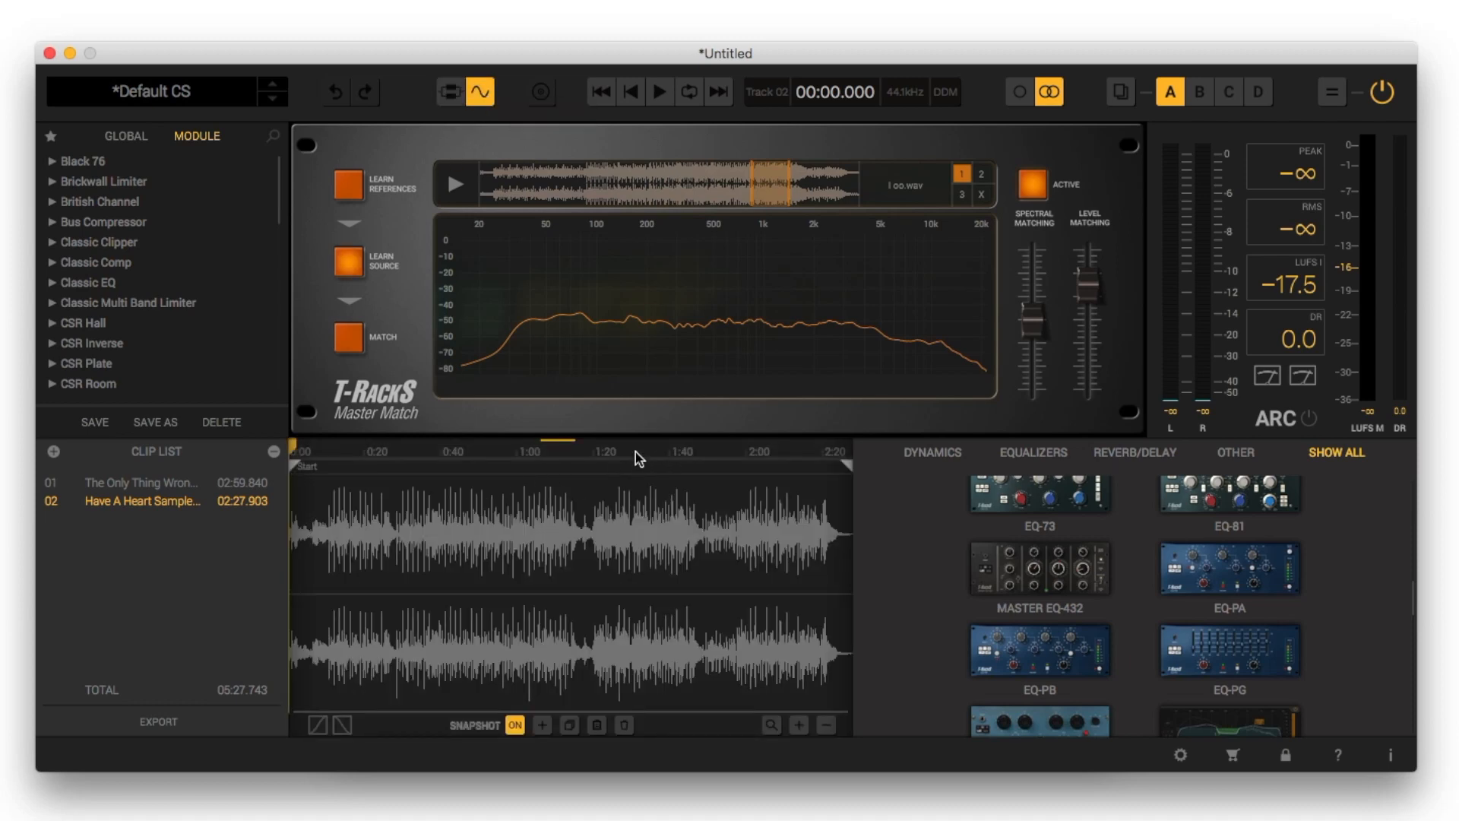
pyautogui.moveTo(630, 451); pyautogui.dragTo(683, 454)
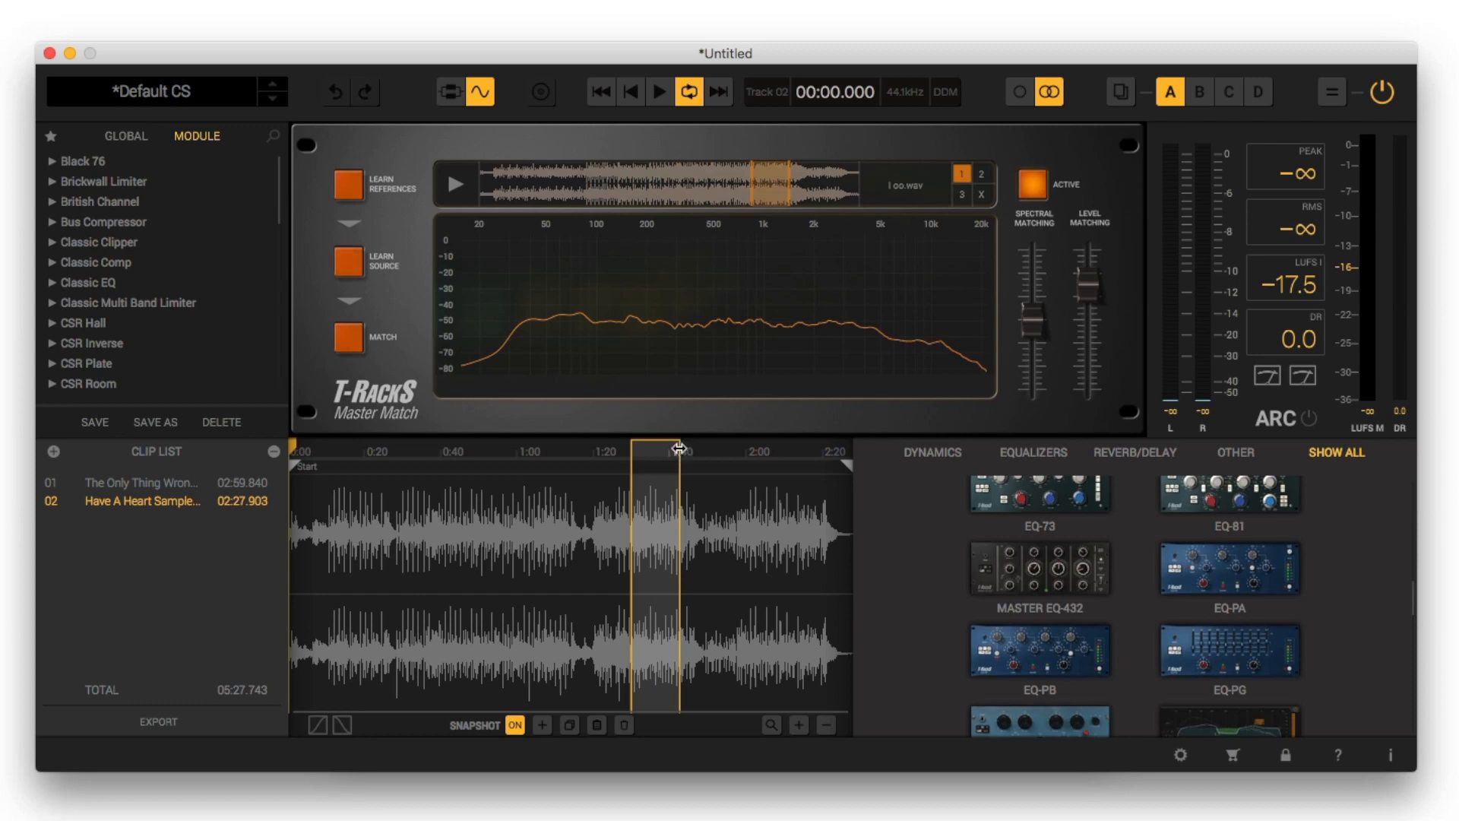
pyautogui.click(348, 262)
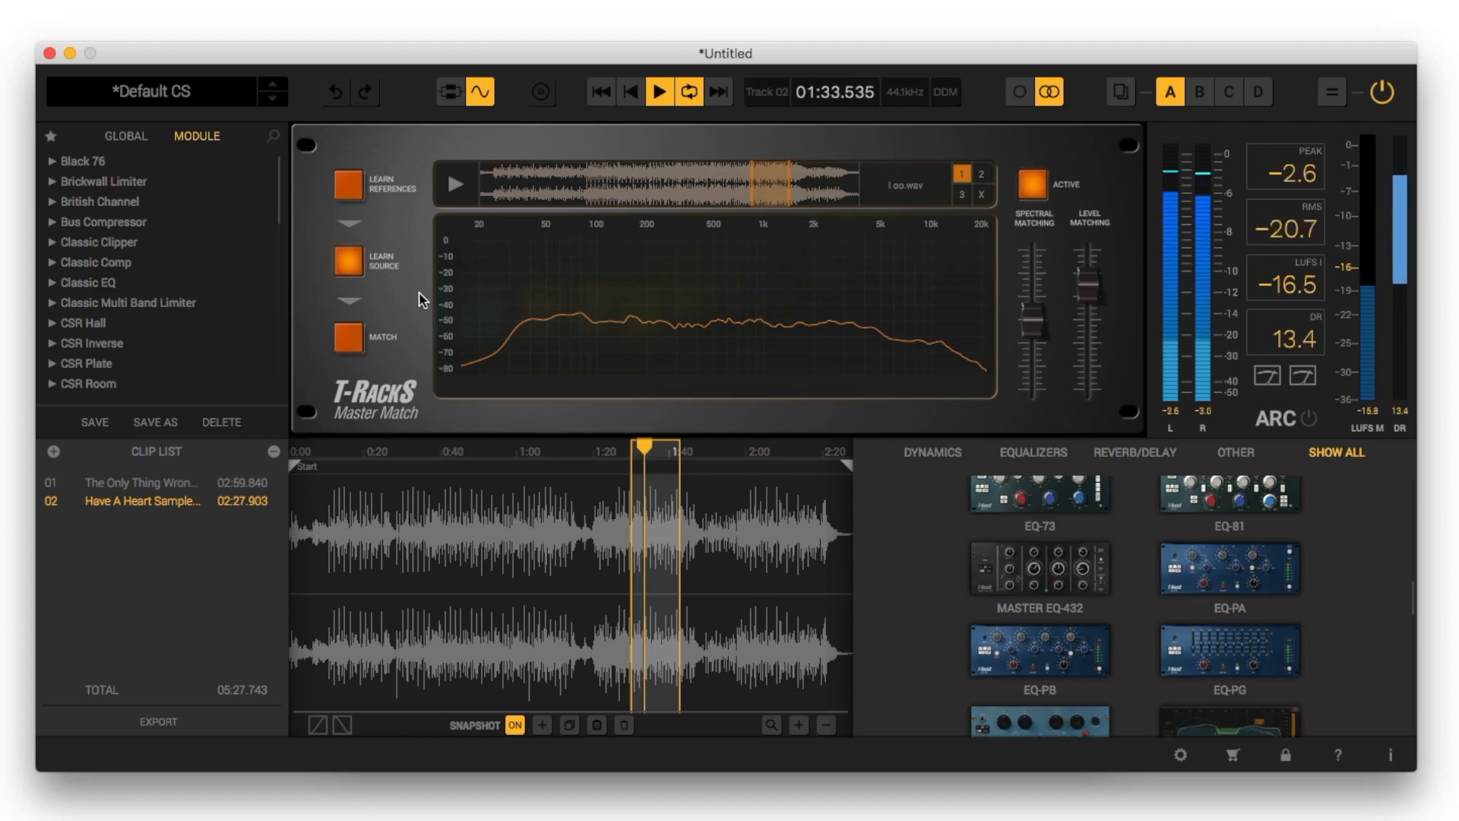
pyautogui.click(348, 263)
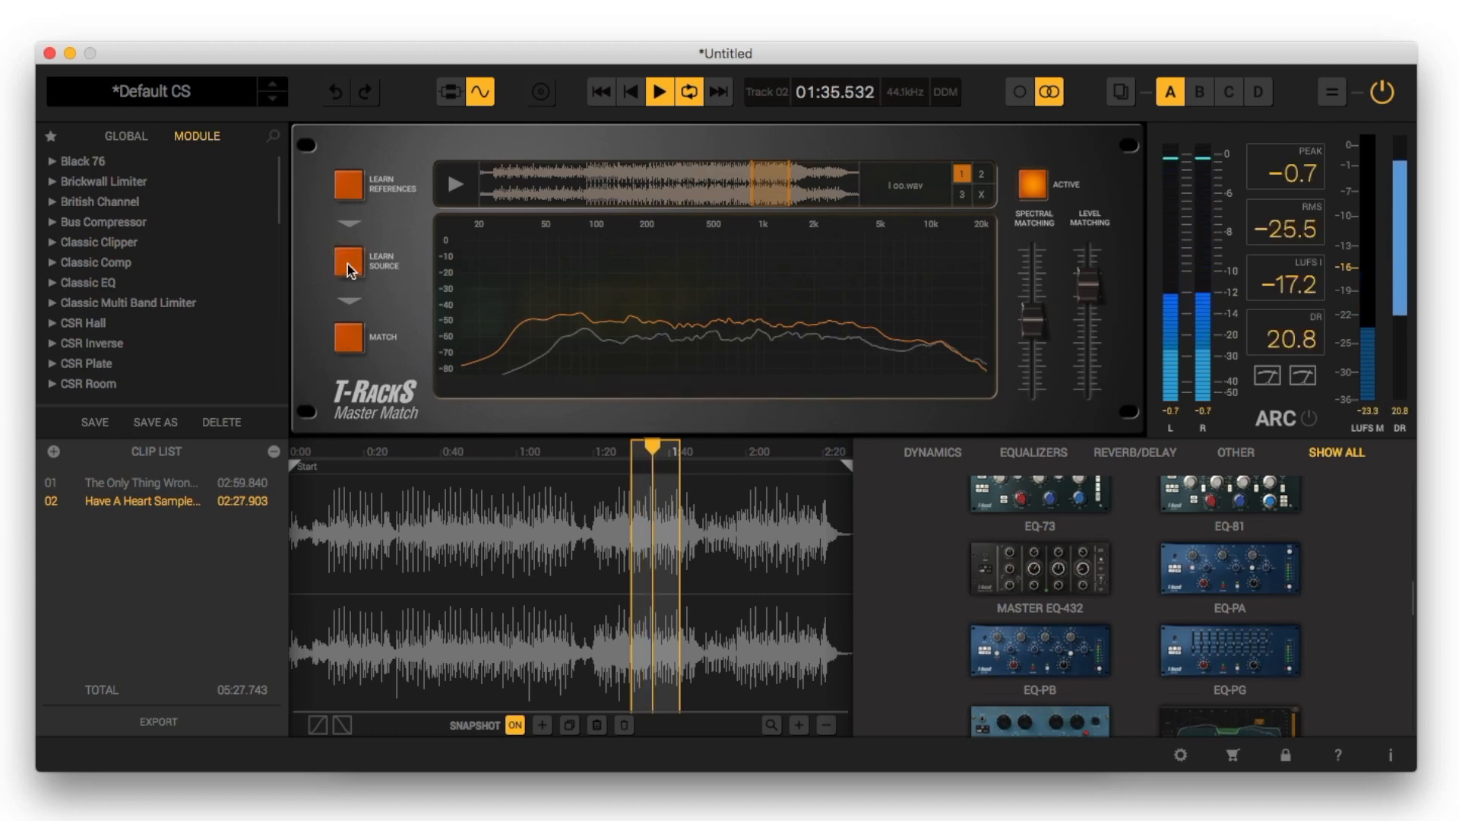
pyautogui.click(345, 342)
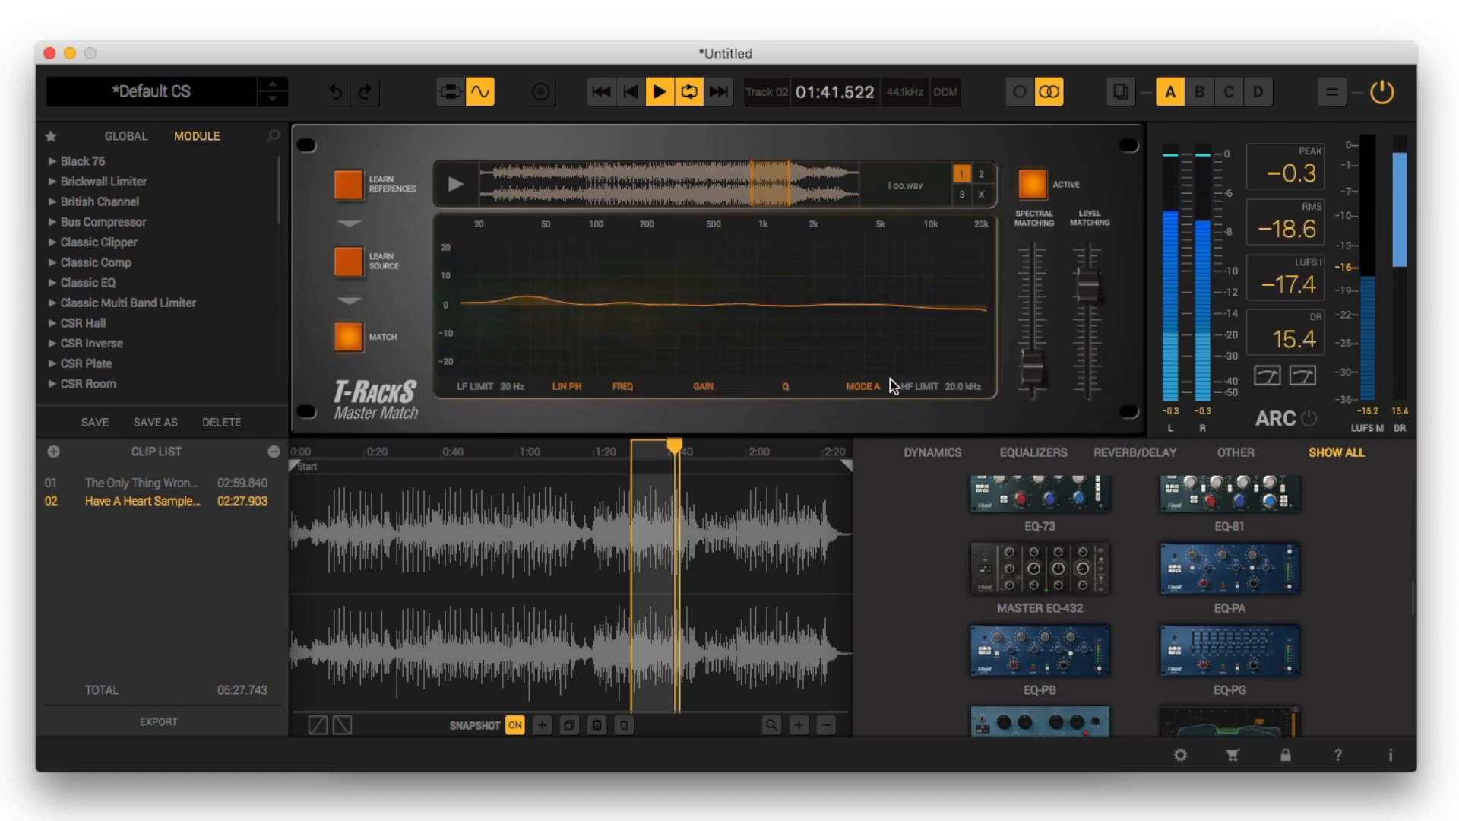
# Raise the Have A Heart clip's spectral matching slightly, and compare the match by ear with the reference track and the bypassed clip
pyautogui.moveTo(1025, 376); pyautogui.dragTo(1025, 369)
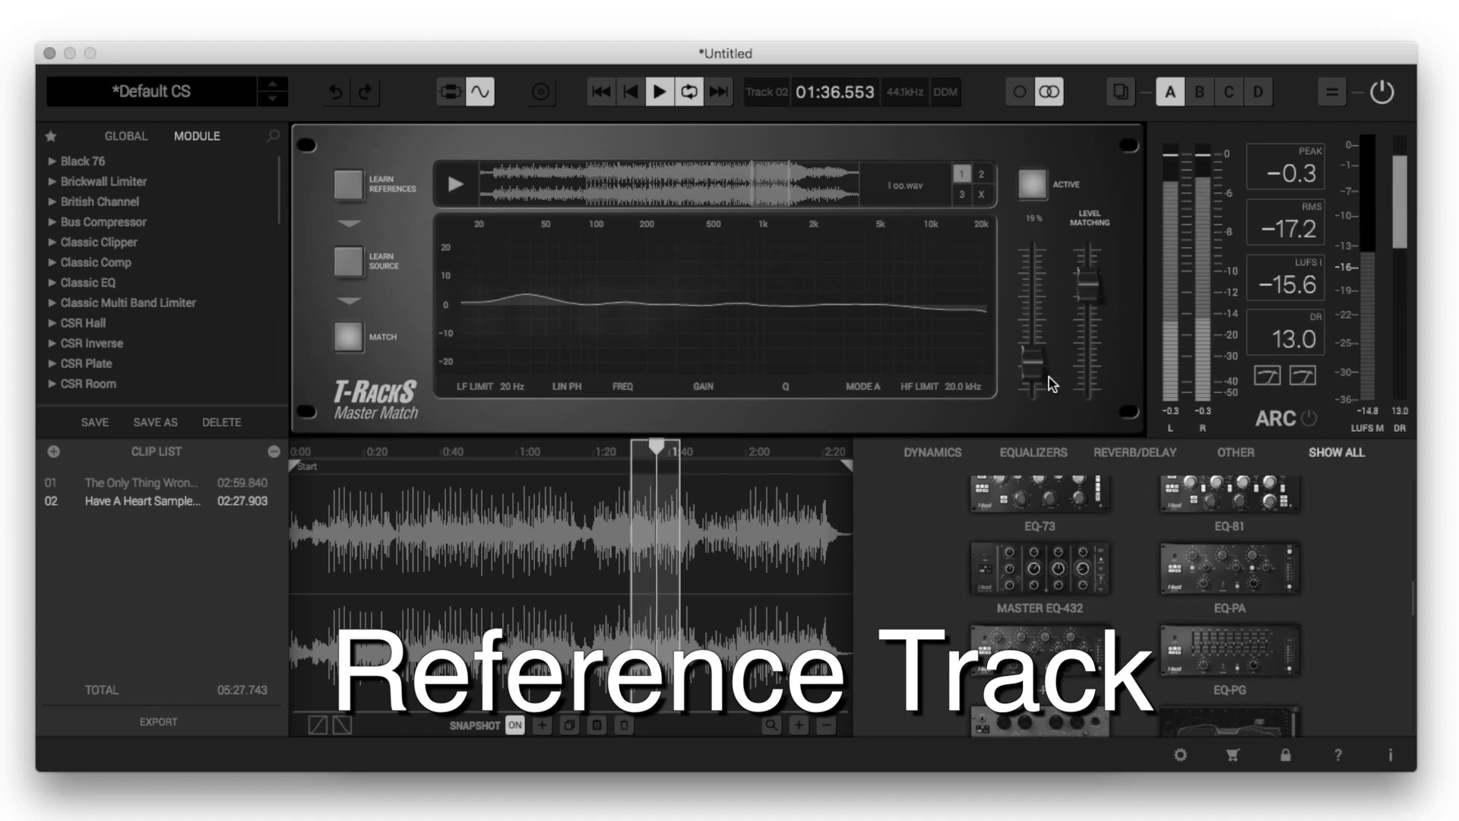
pyautogui.click(458, 187)
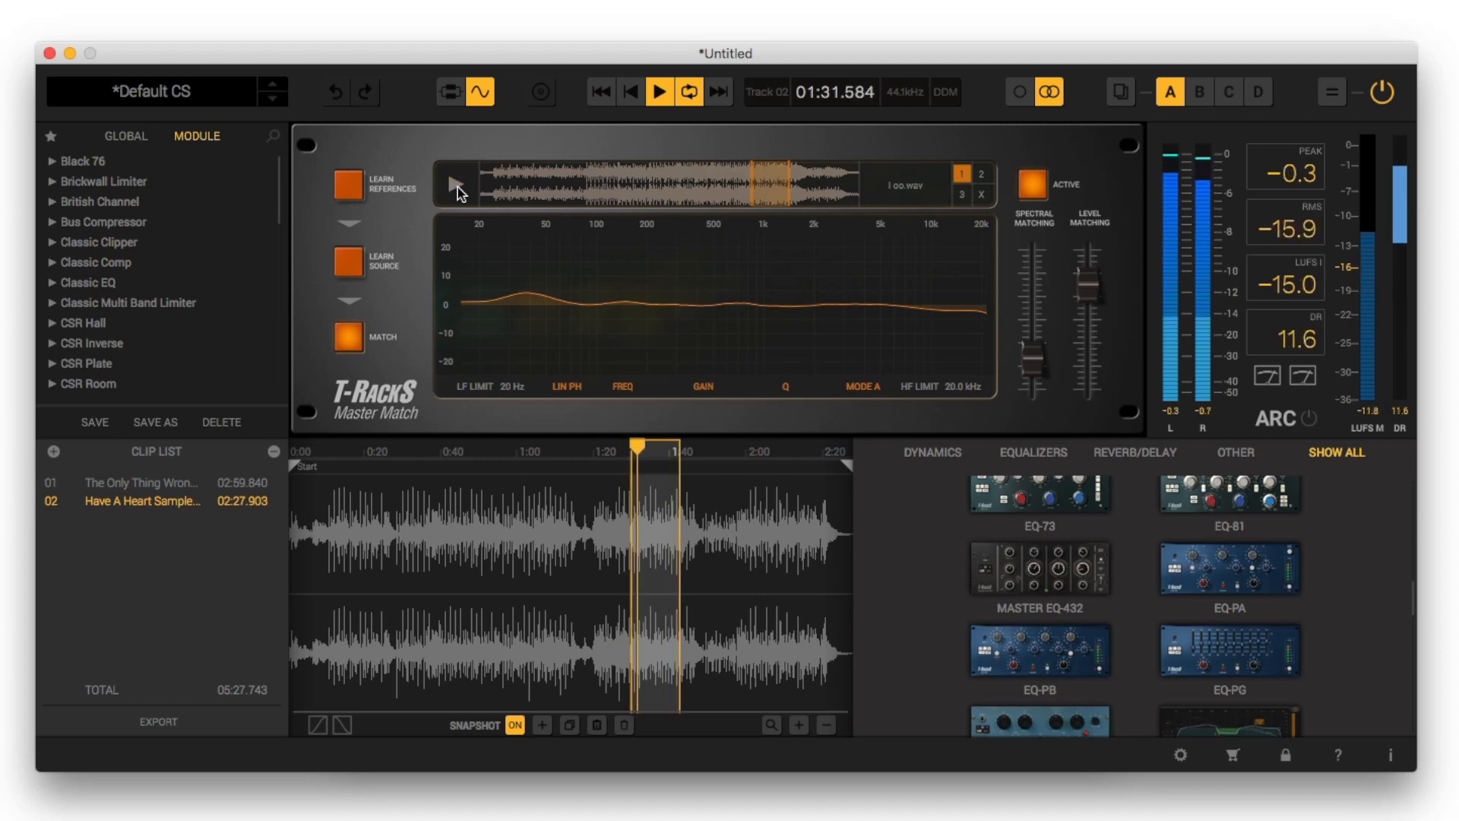
pyautogui.click(457, 187)
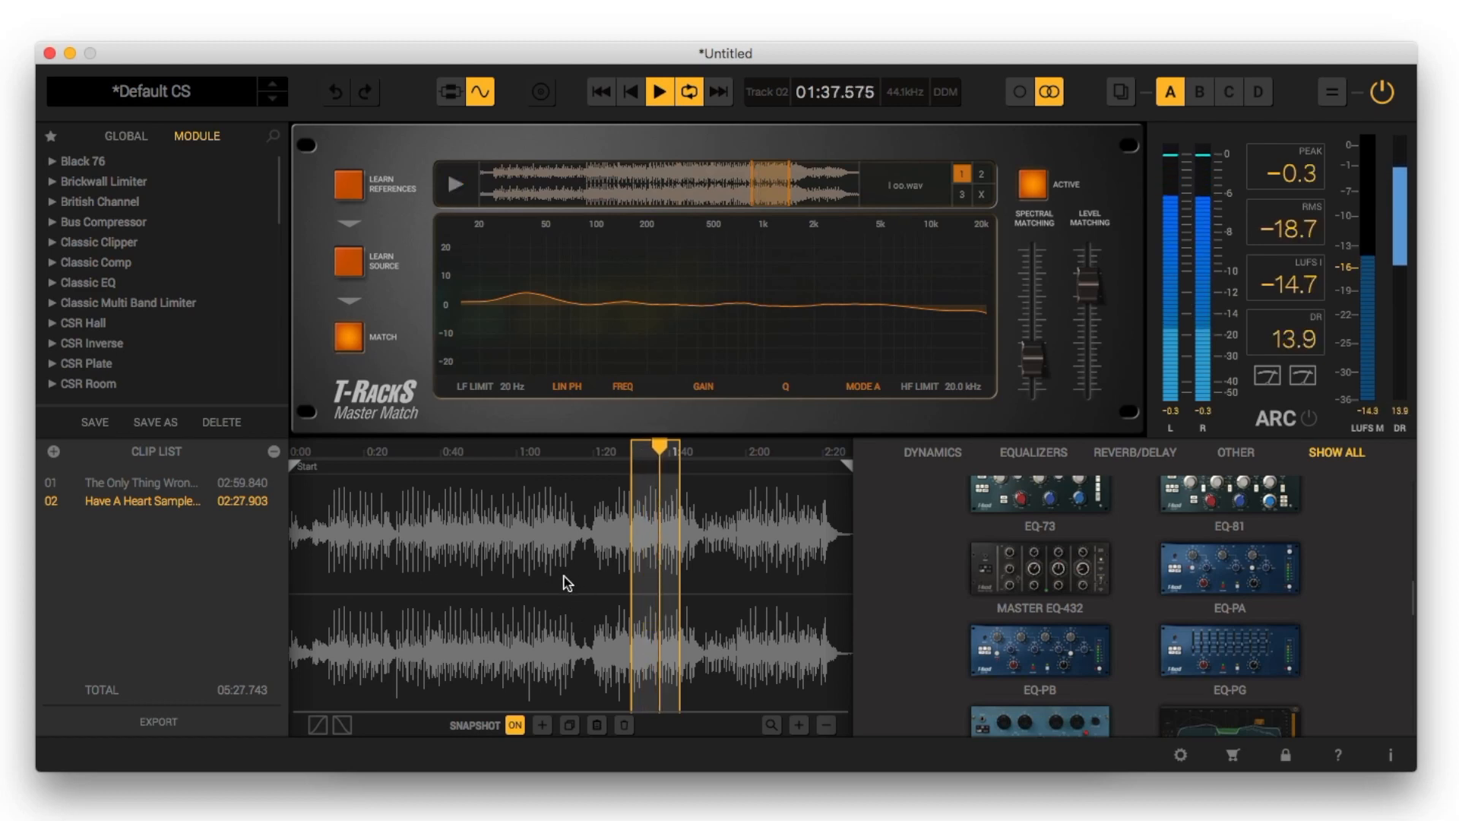
pyautogui.click(456, 186)
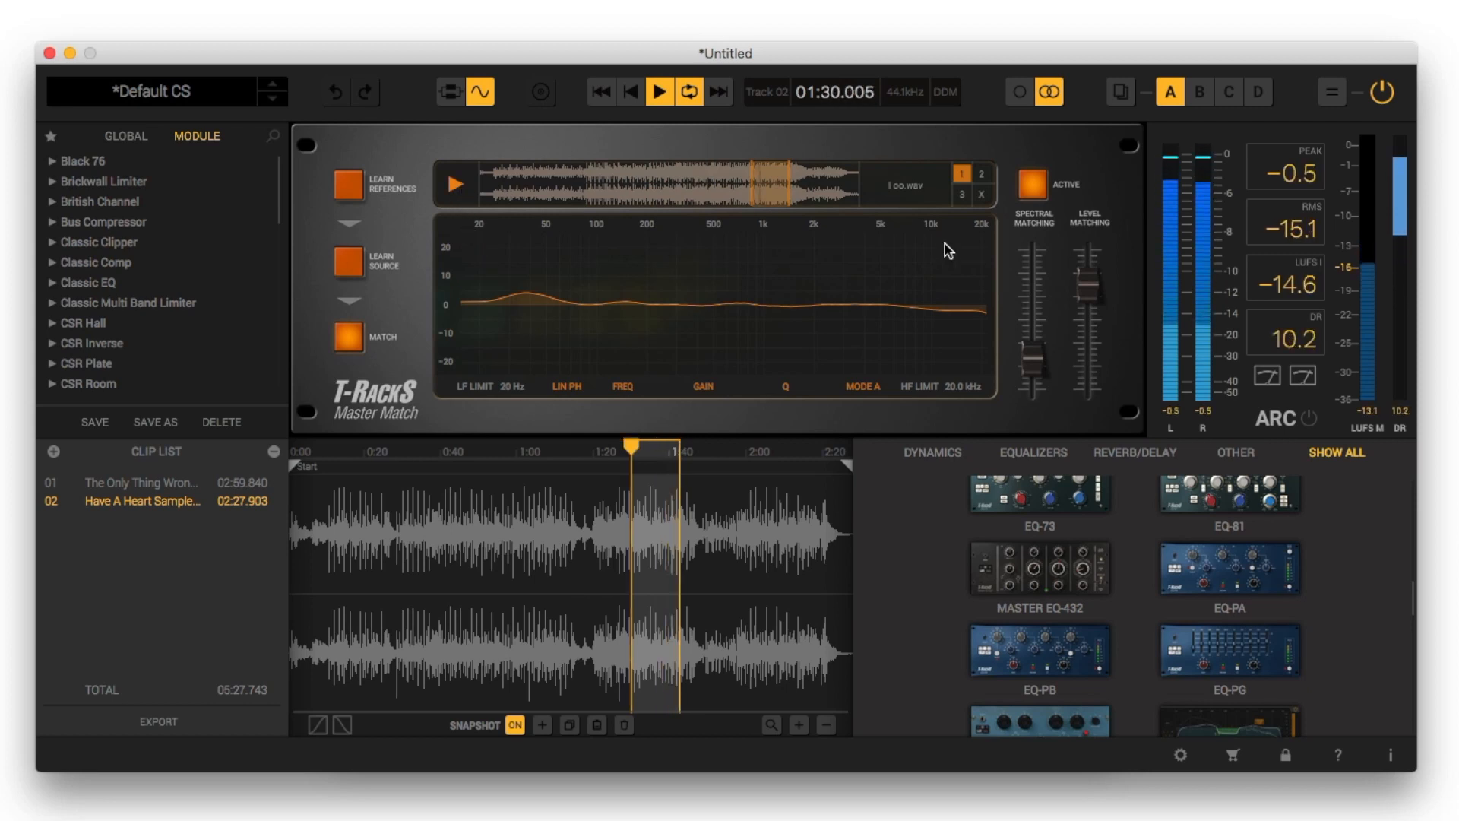
pyautogui.click(1038, 190)
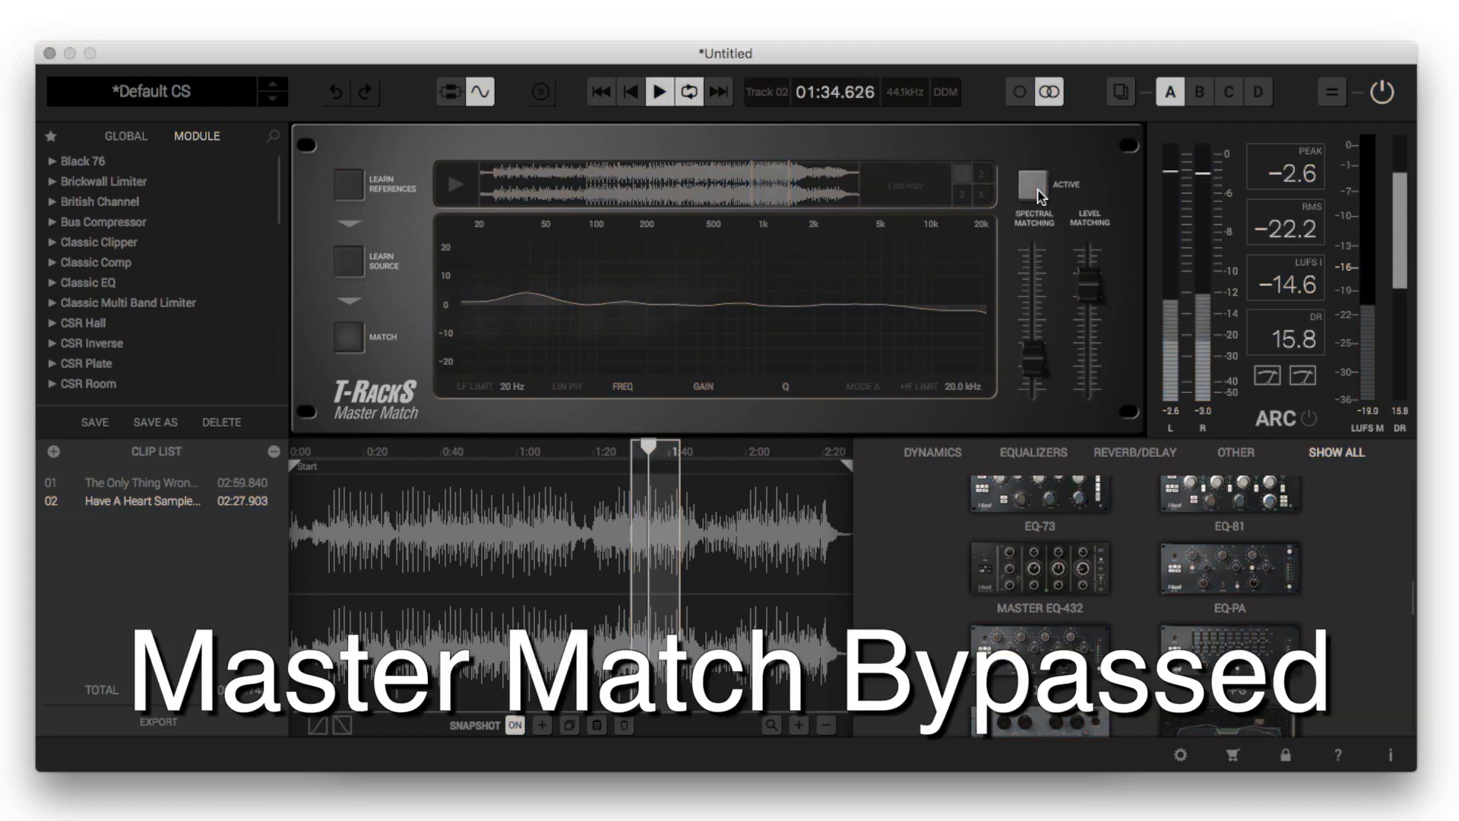
pyautogui.click(1031, 190)
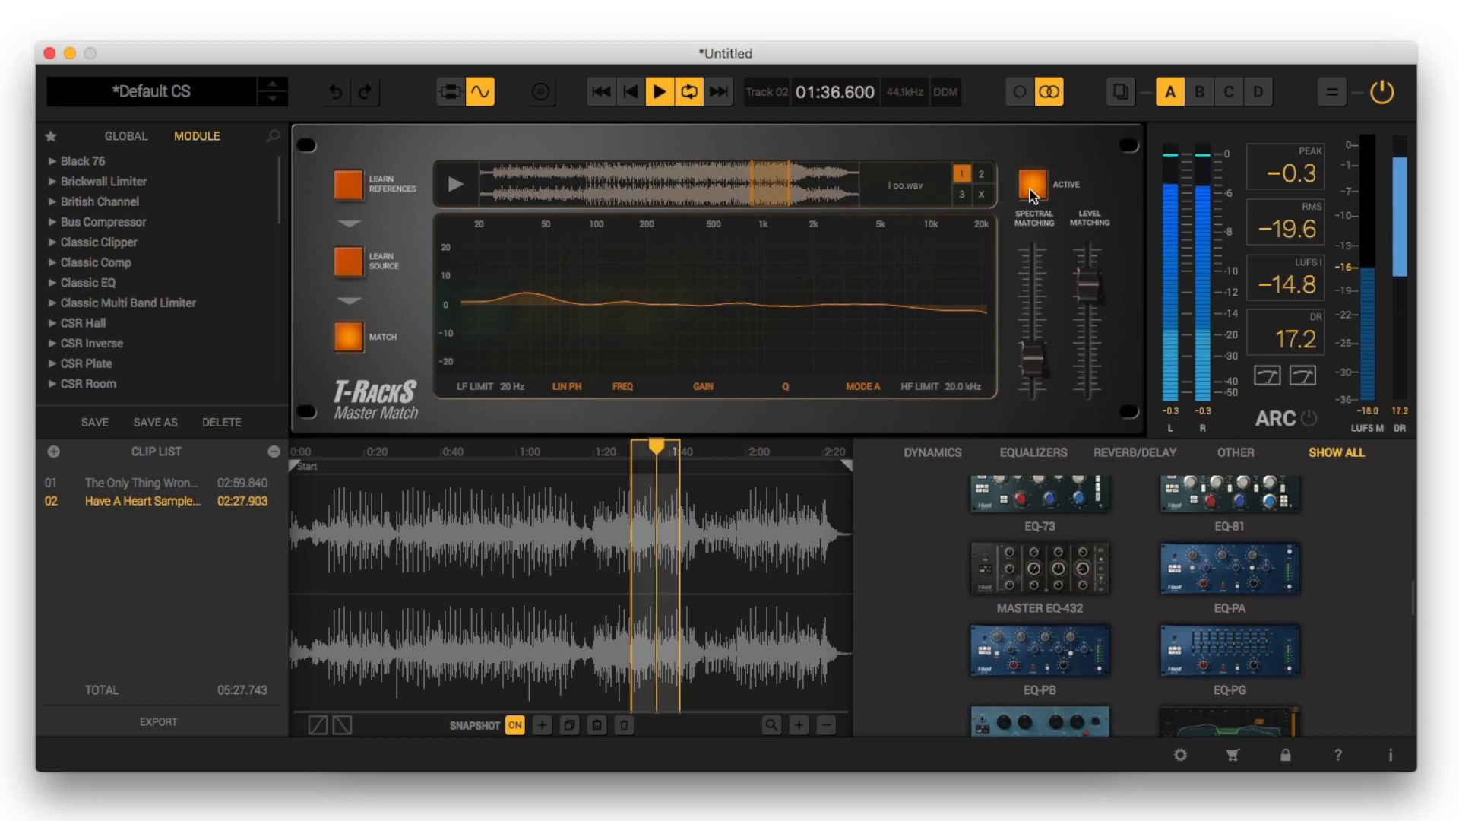
pyautogui.press('space')
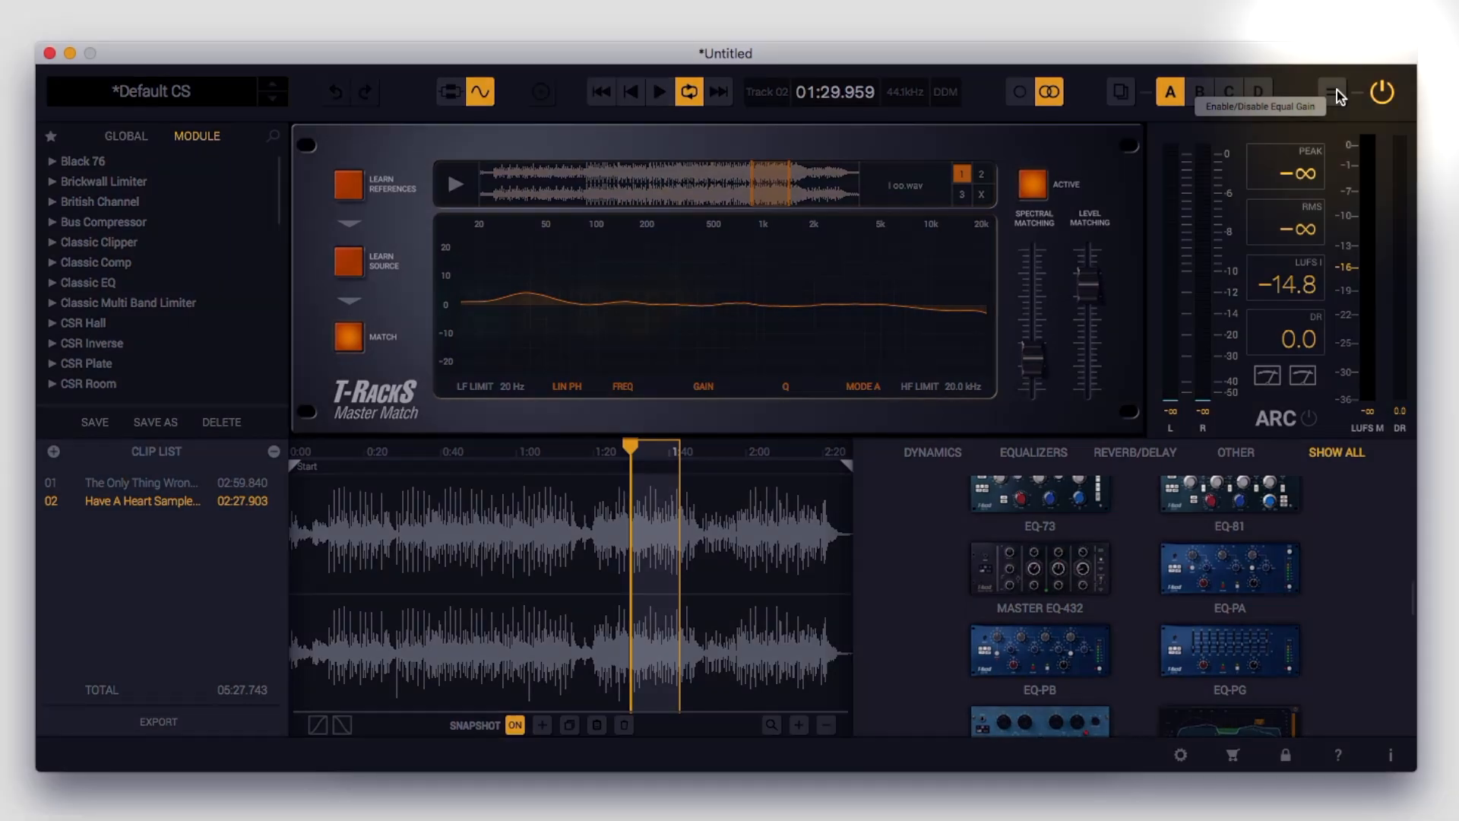
# Enable Equal Gain, and set the playback position to about 2:12 in The Only Thing Wrong and about 1:32 in Have A Heart
pyautogui.click(1335, 92)
pyautogui.click(448, 94)
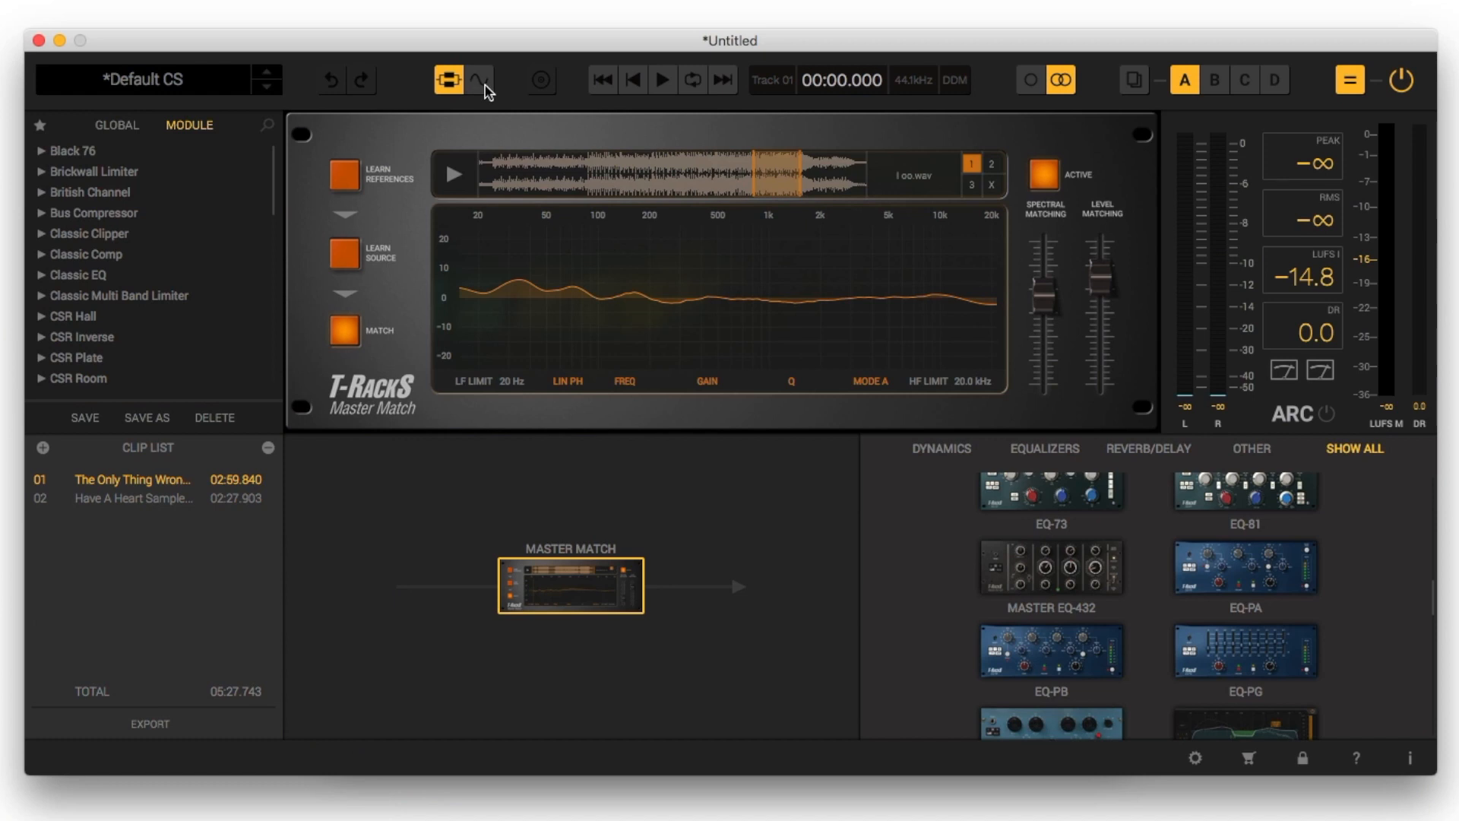
pyautogui.click(484, 83)
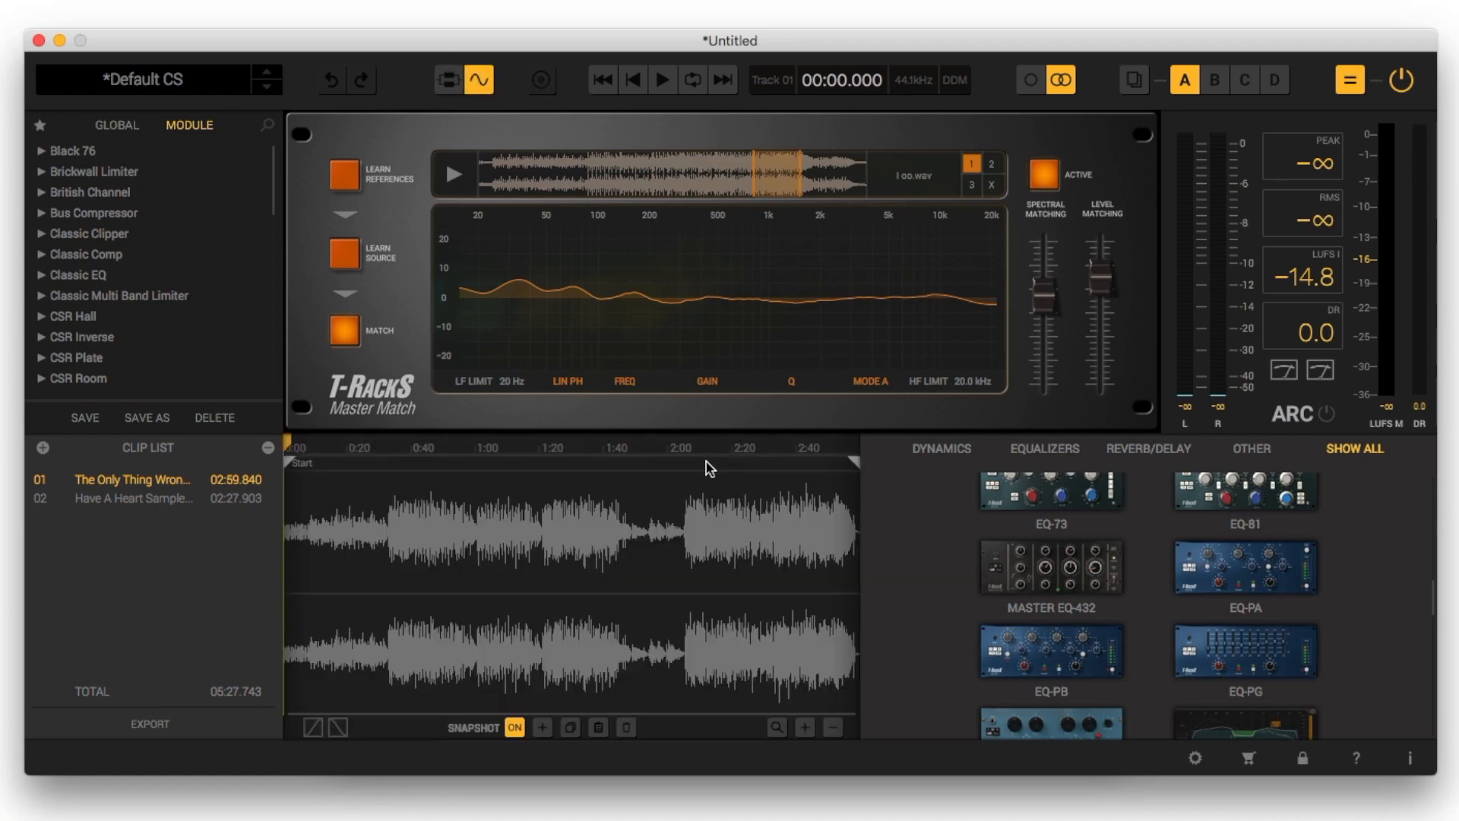
pyautogui.click(706, 468)
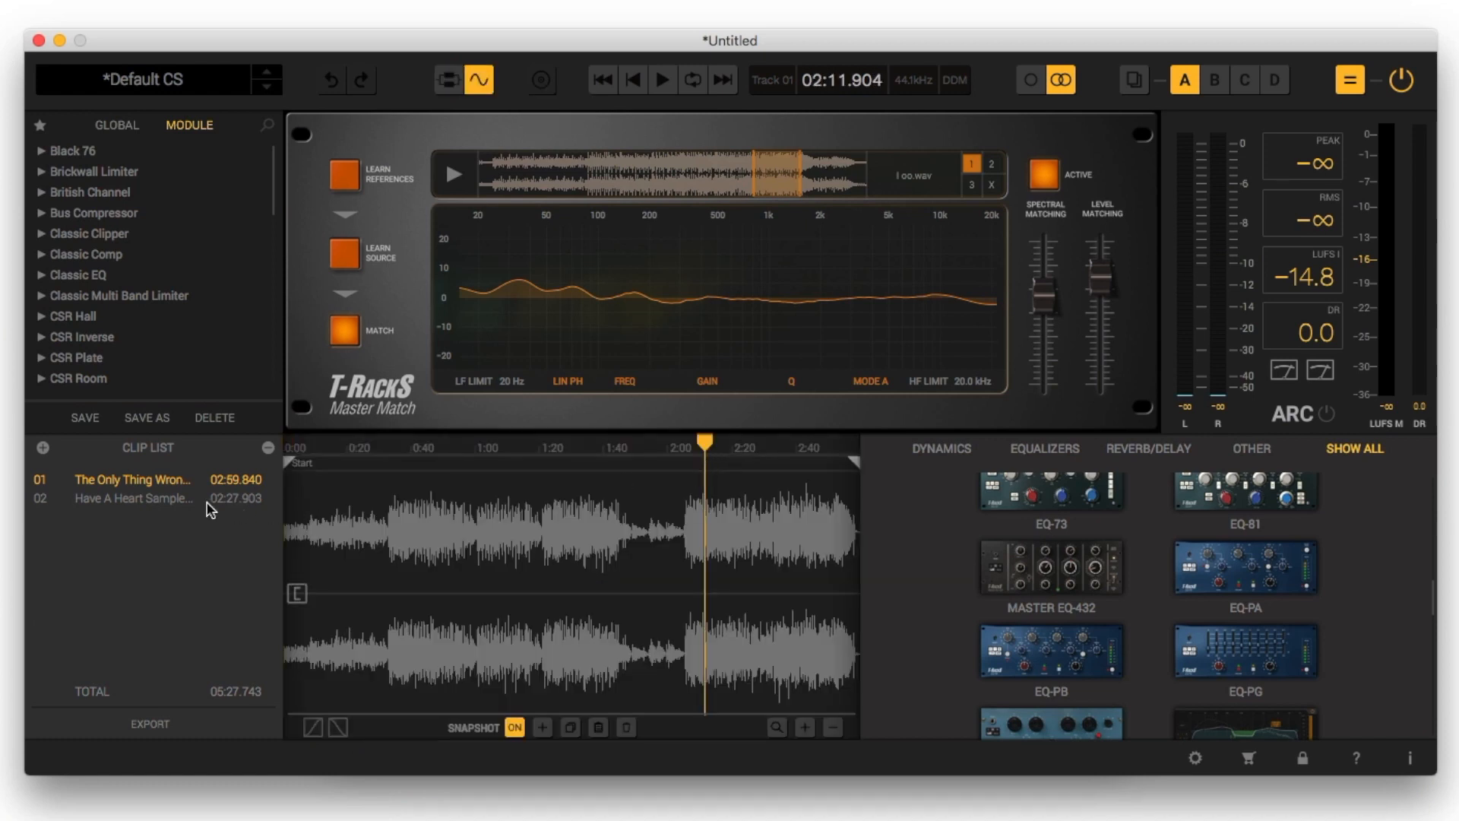
pyautogui.click(156, 499)
pyautogui.click(640, 467)
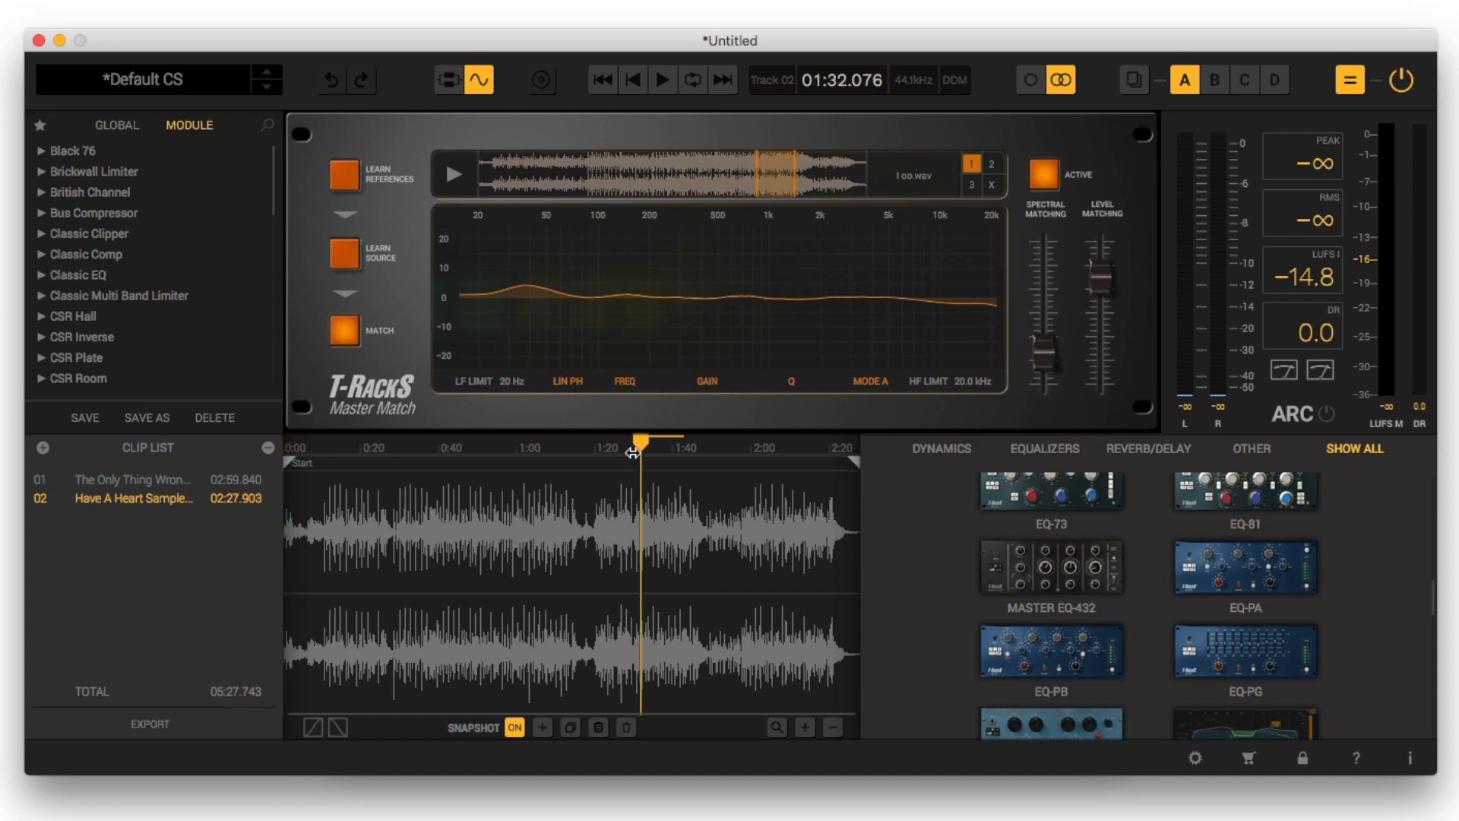
# Play The Only Thing Wrong and Have A Heart alternately from their set positions to compare how the two matched clips sound
pyautogui.click(169, 485)
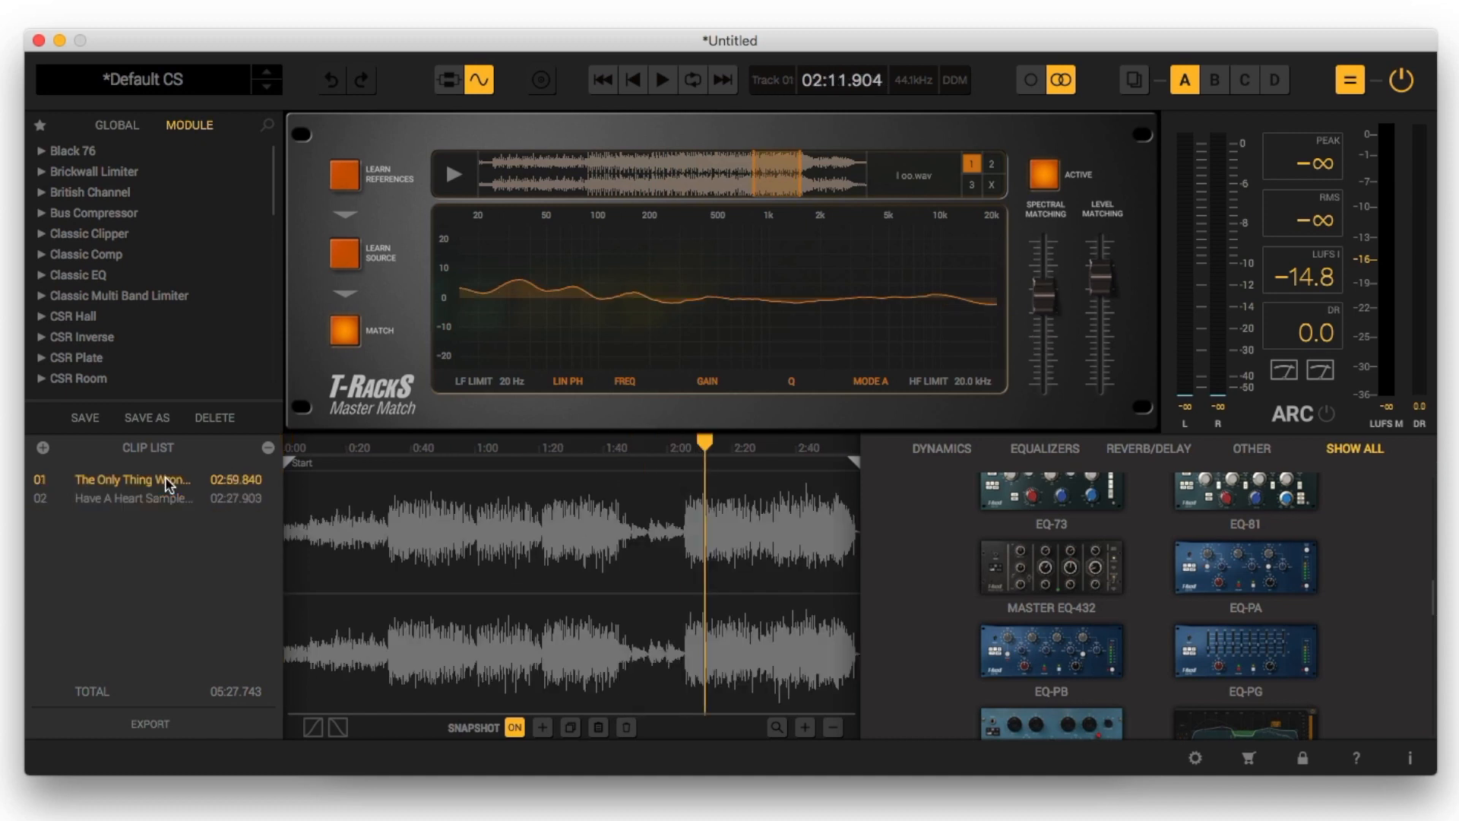
pyautogui.press('space')
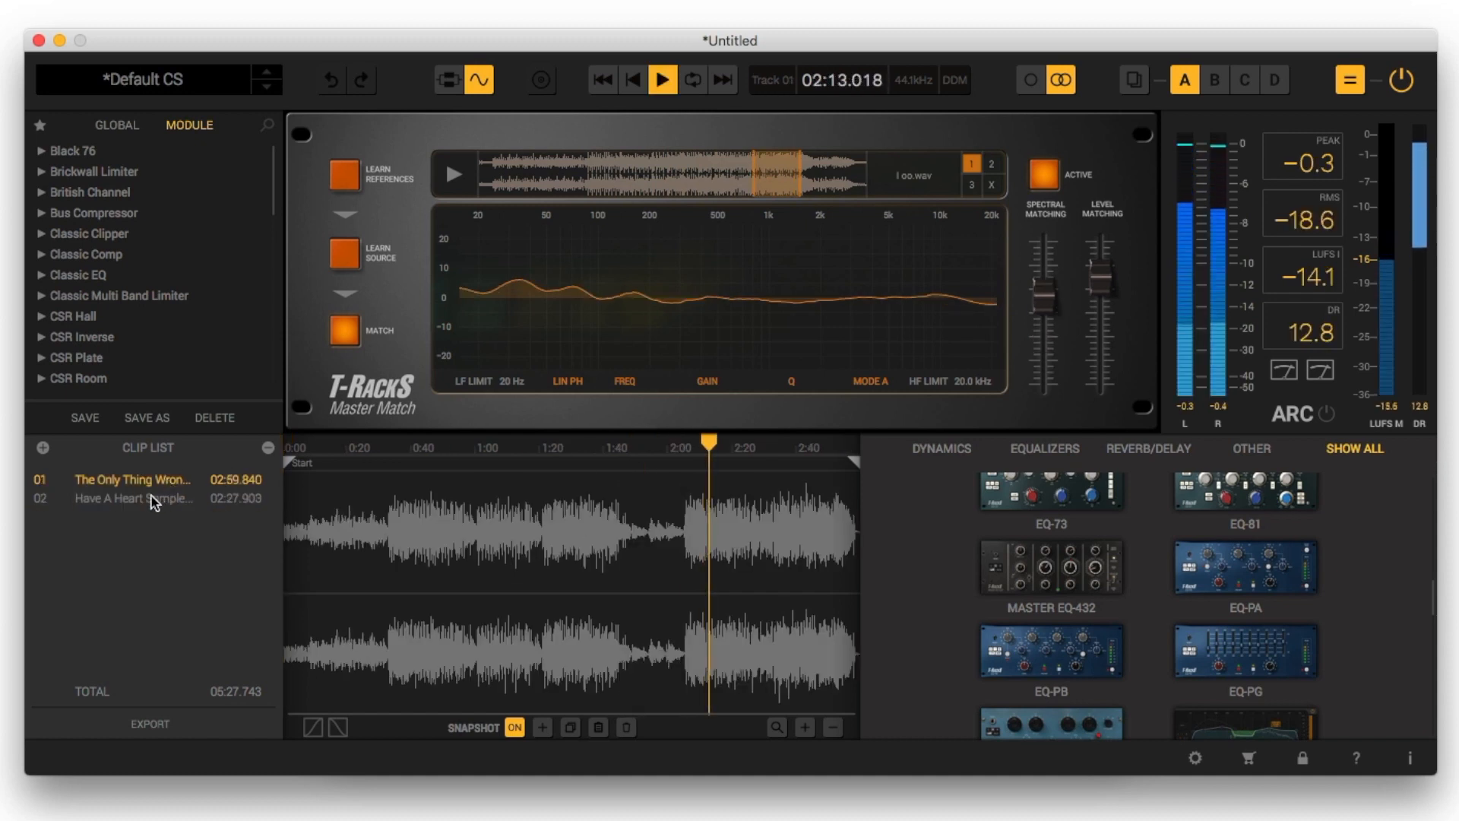
pyautogui.click(139, 498)
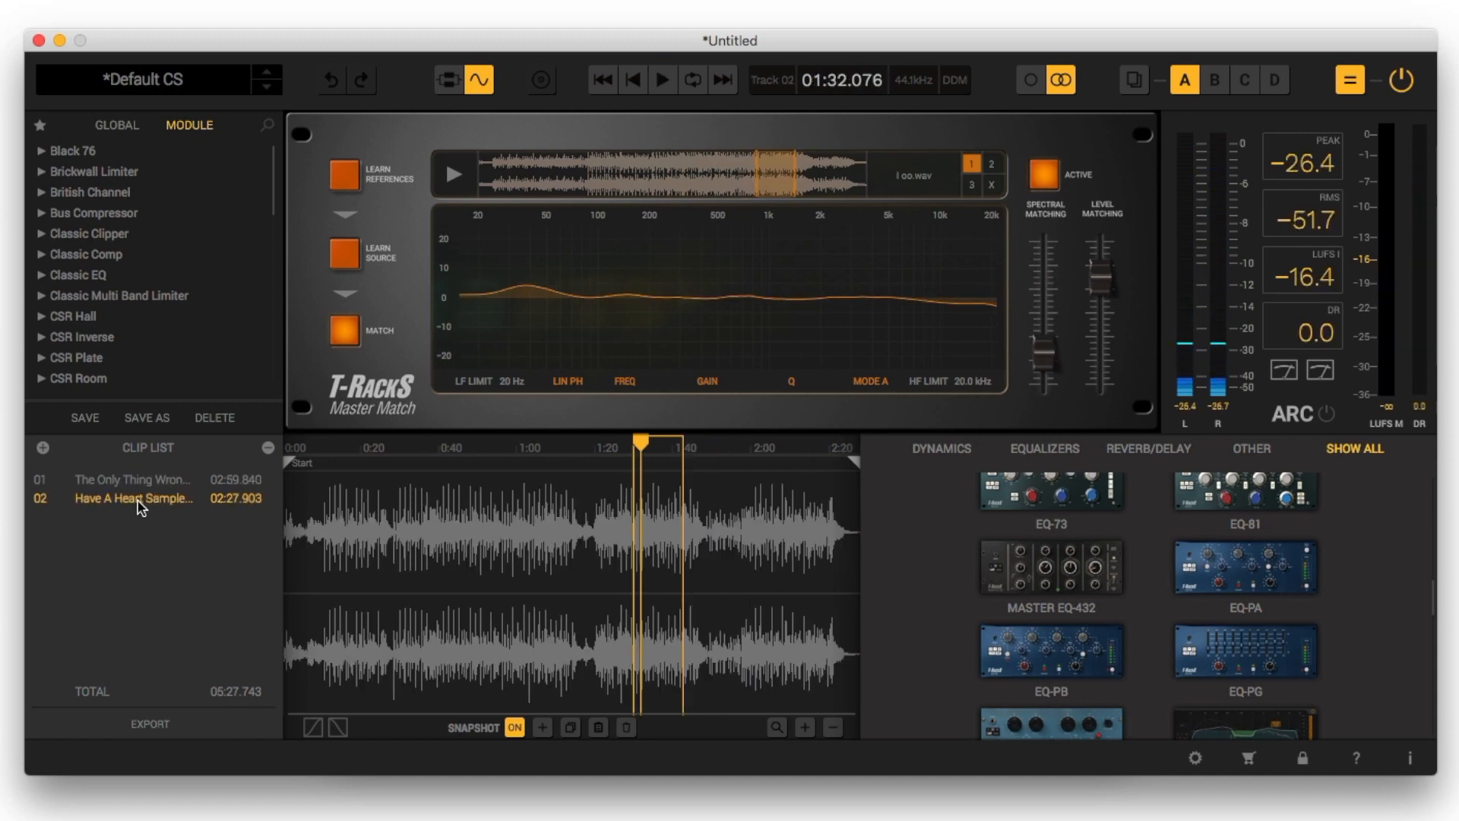
pyautogui.press('space')
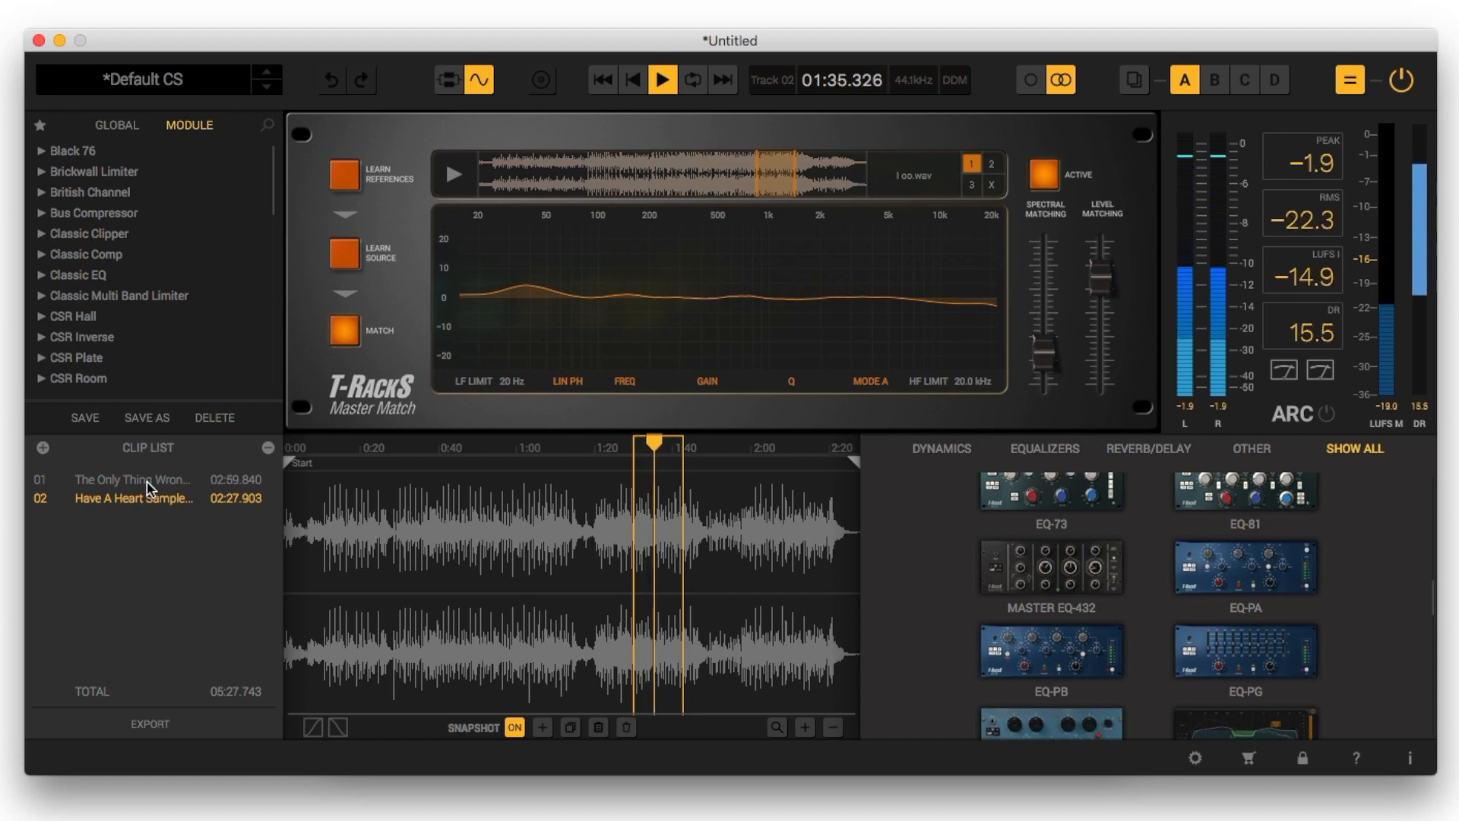
pyautogui.click(147, 481)
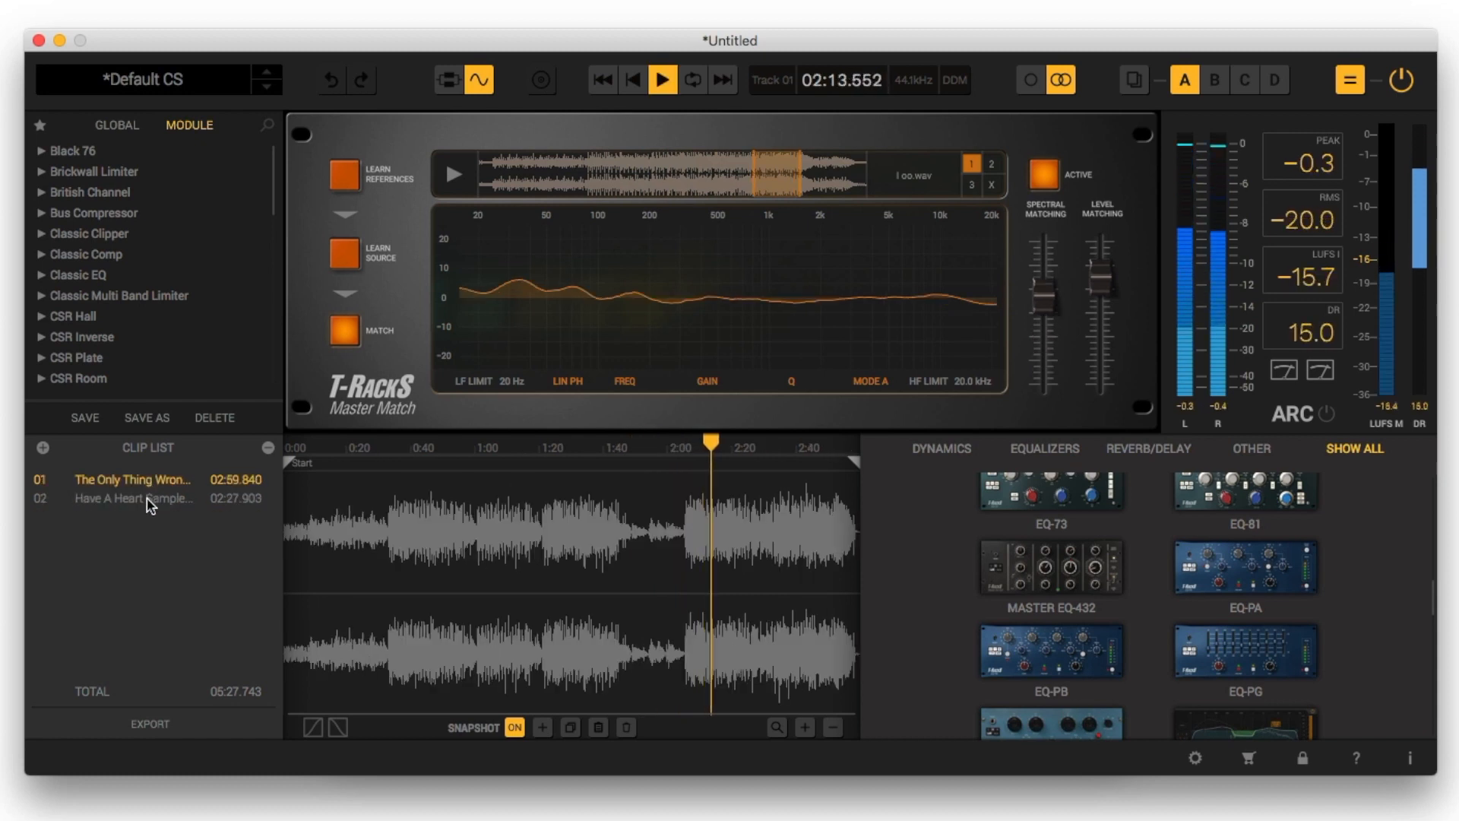
pyautogui.click(151, 501)
pyautogui.press('space')
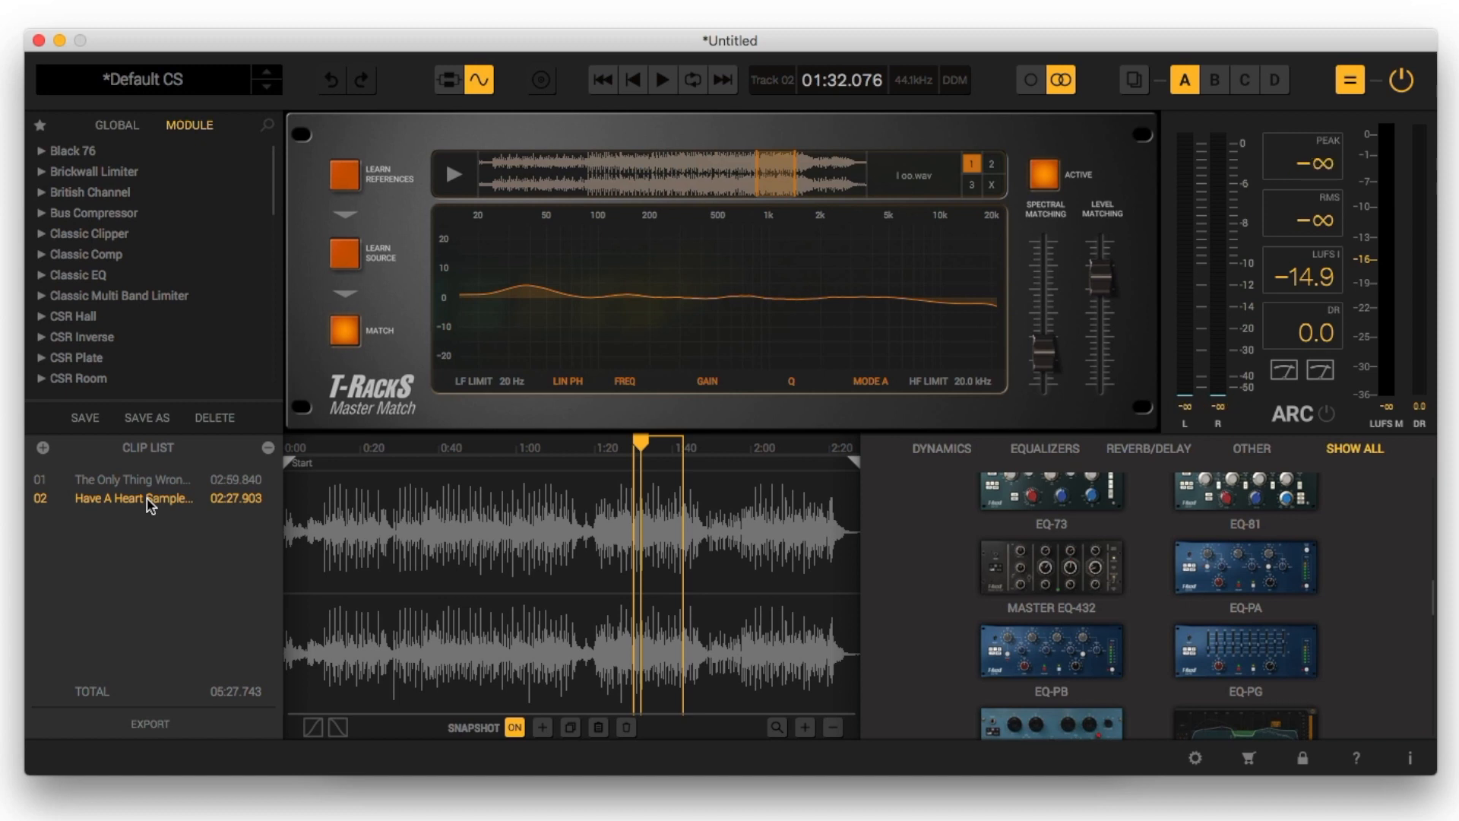
pyautogui.click(162, 482)
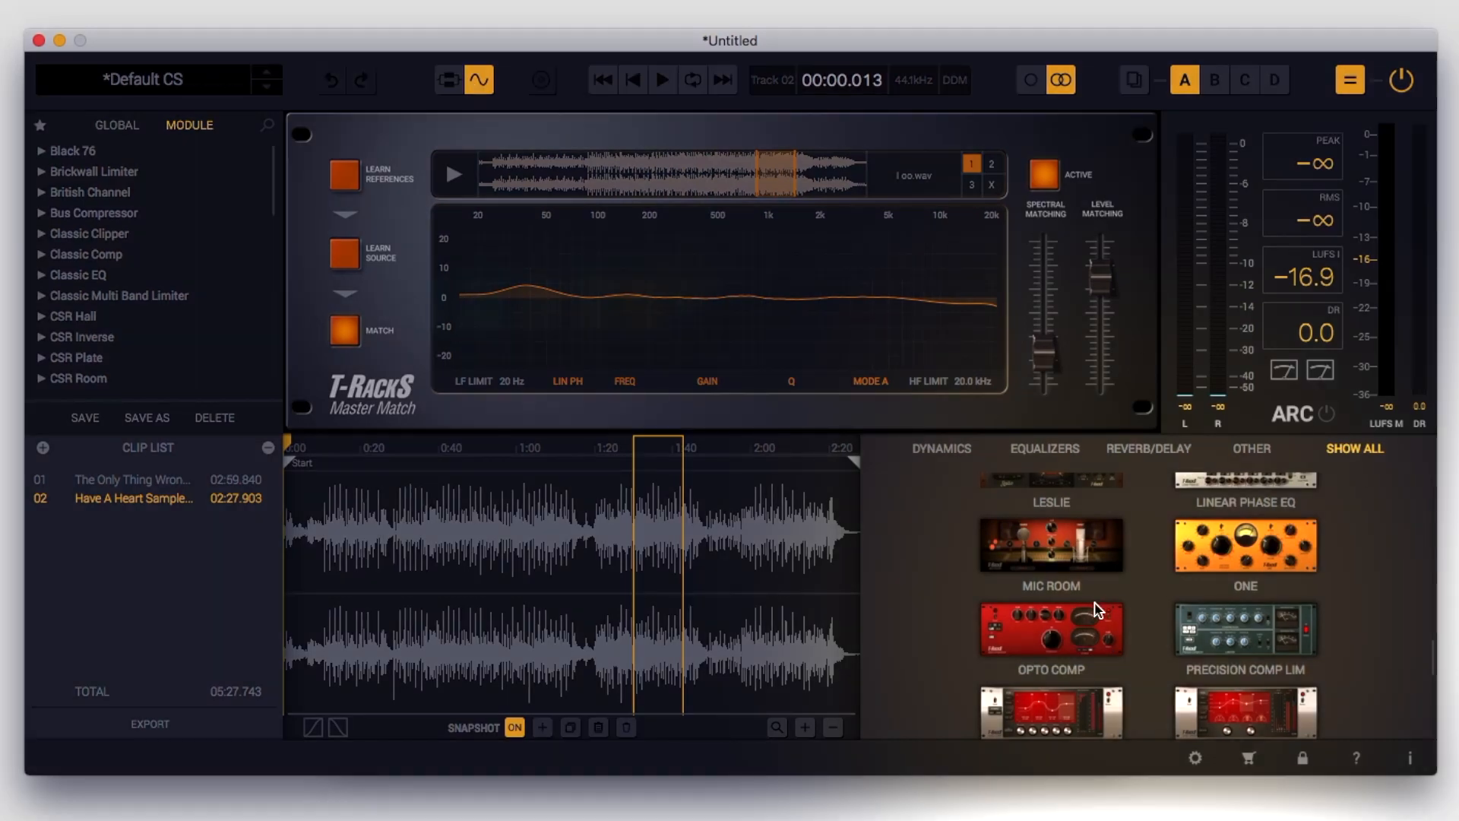
# Browse the full module collection, and show the Have A Heart clip's signal chain instead of its waveform
pyautogui.scroll(-5, 1097, 608)
pyautogui.scroll(10, 1204, 678)
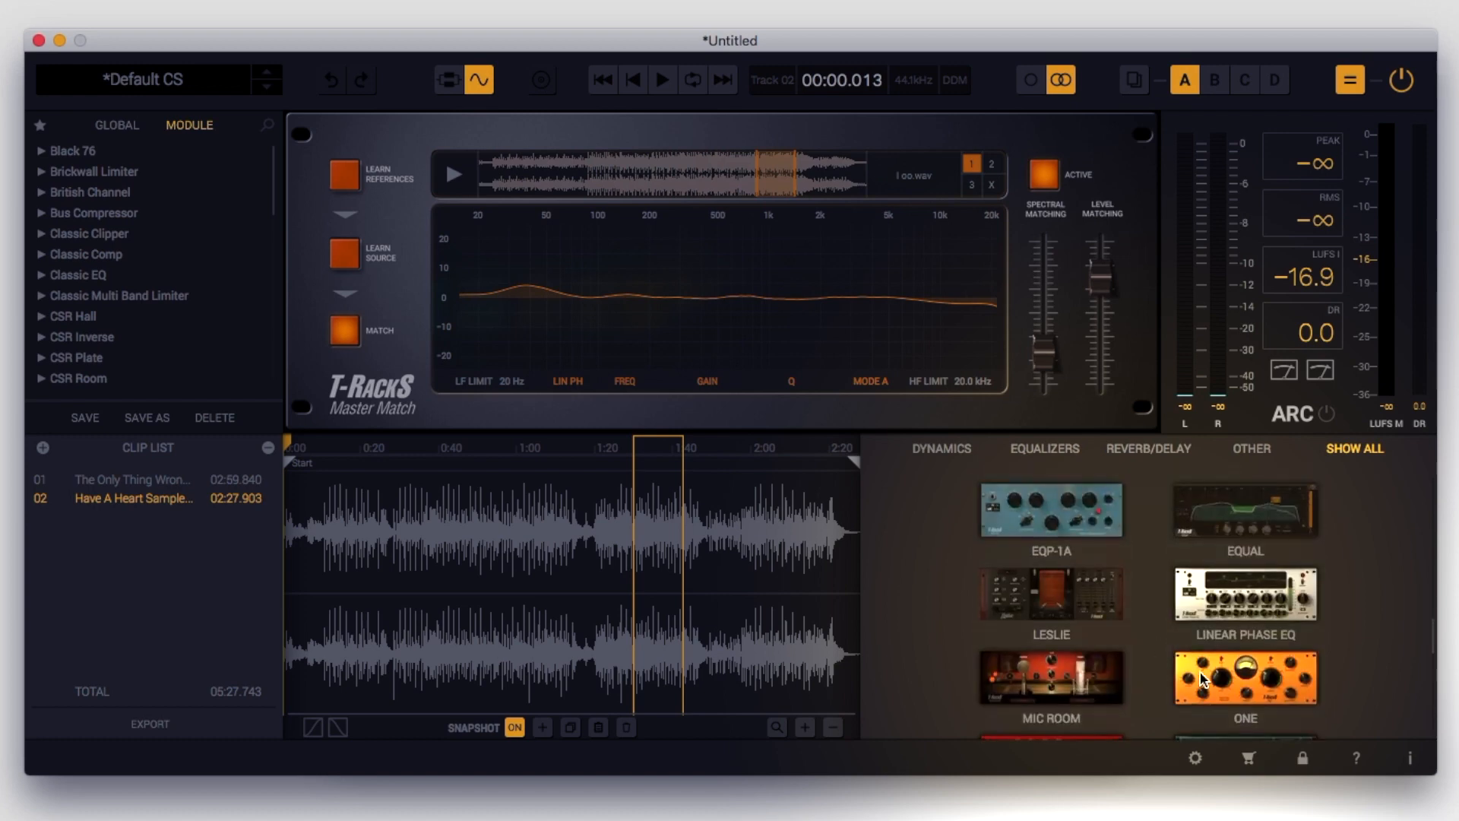
pyautogui.scroll(2, 1204, 679)
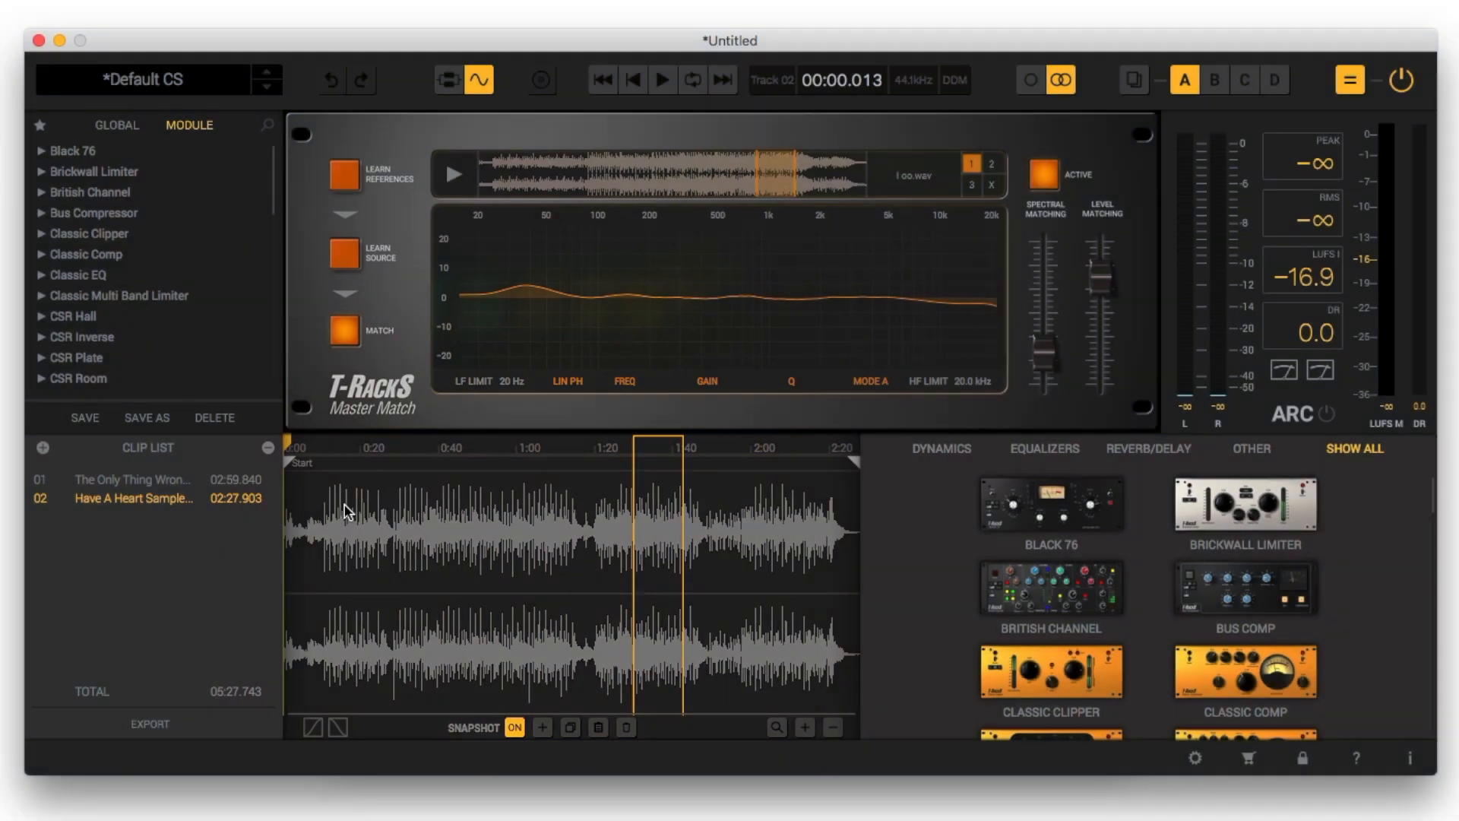
pyautogui.scroll(-3, 1162, 562)
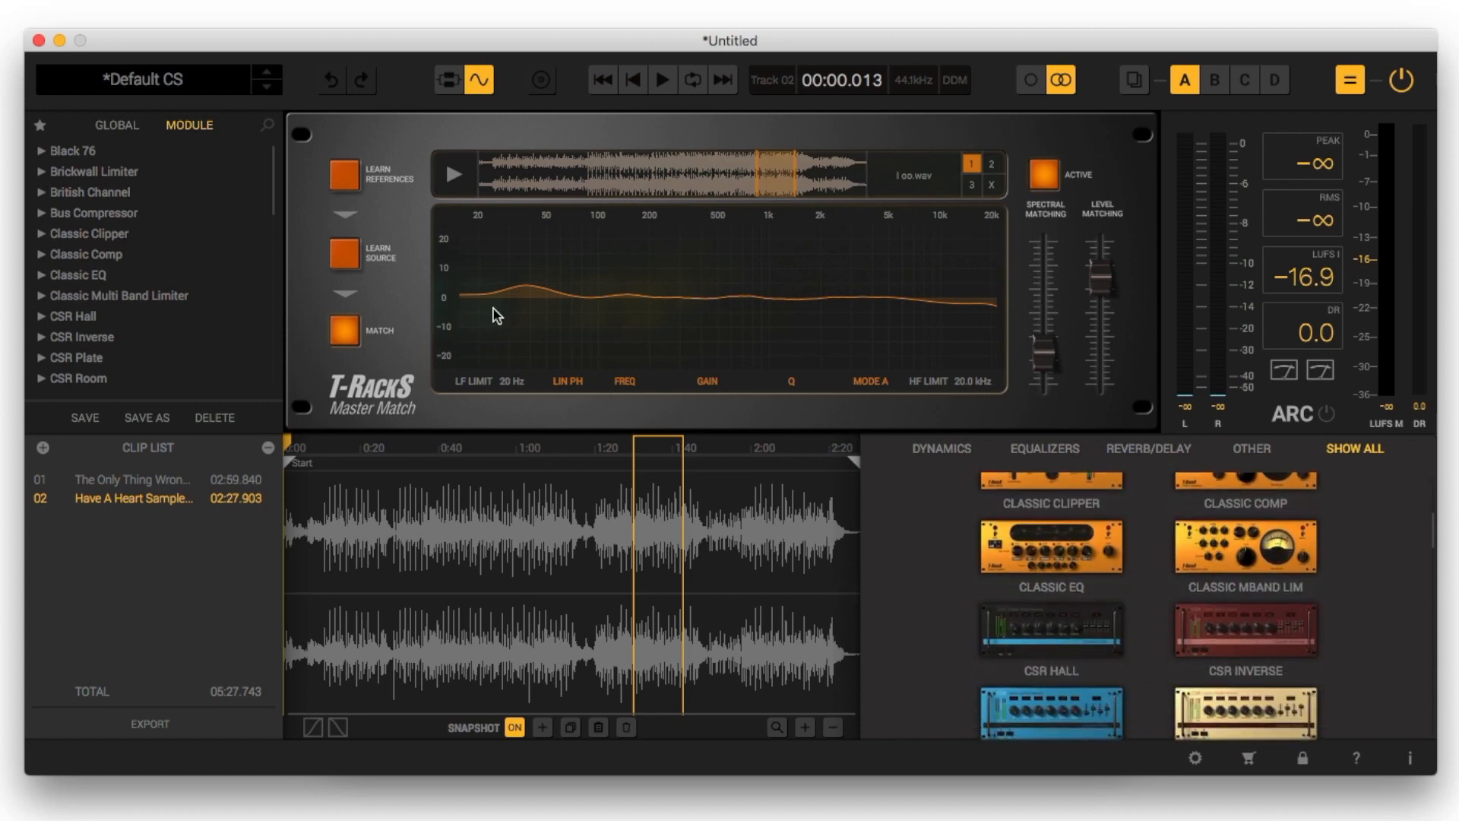
pyautogui.click(452, 81)
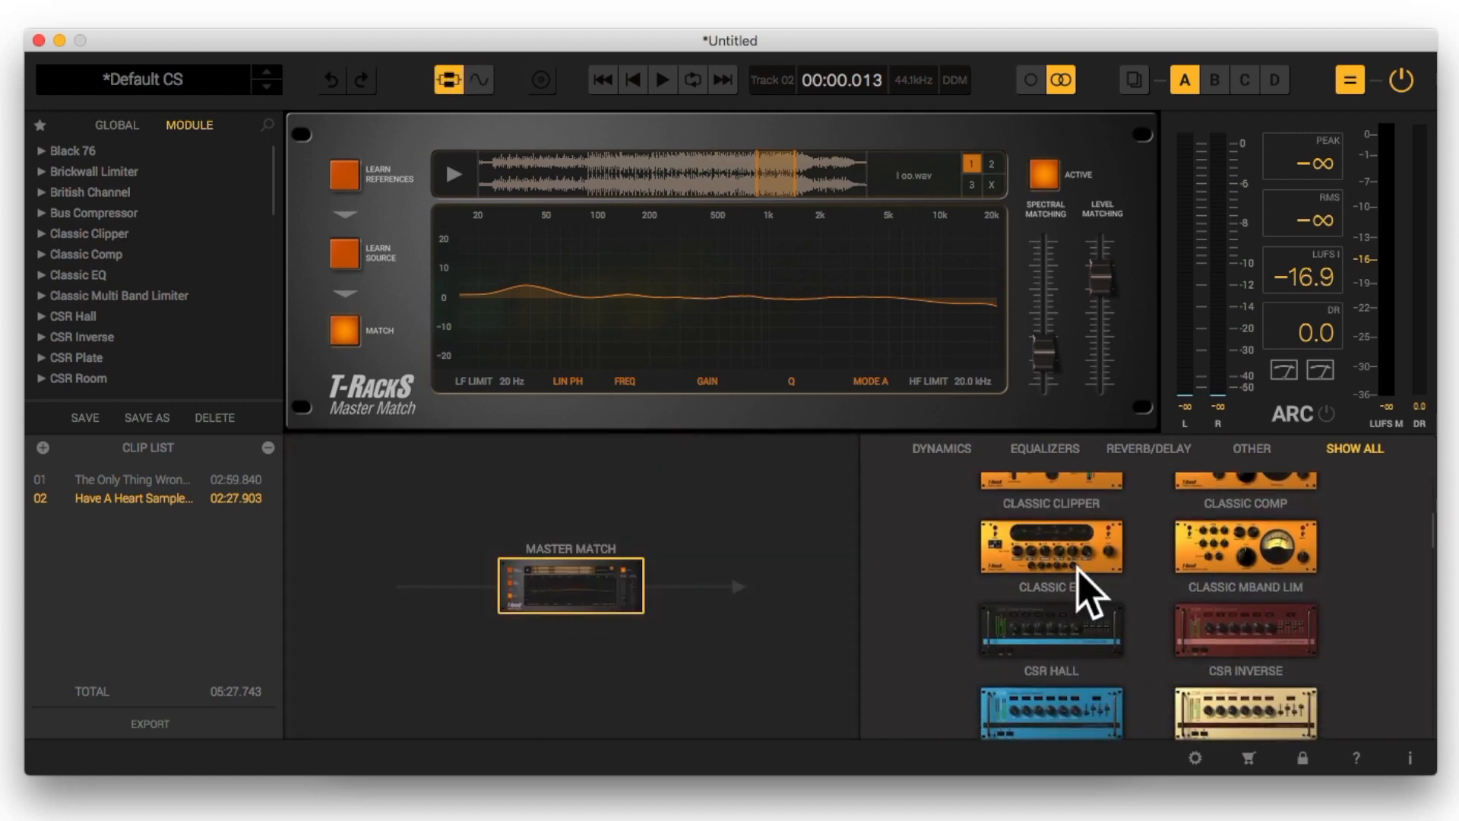